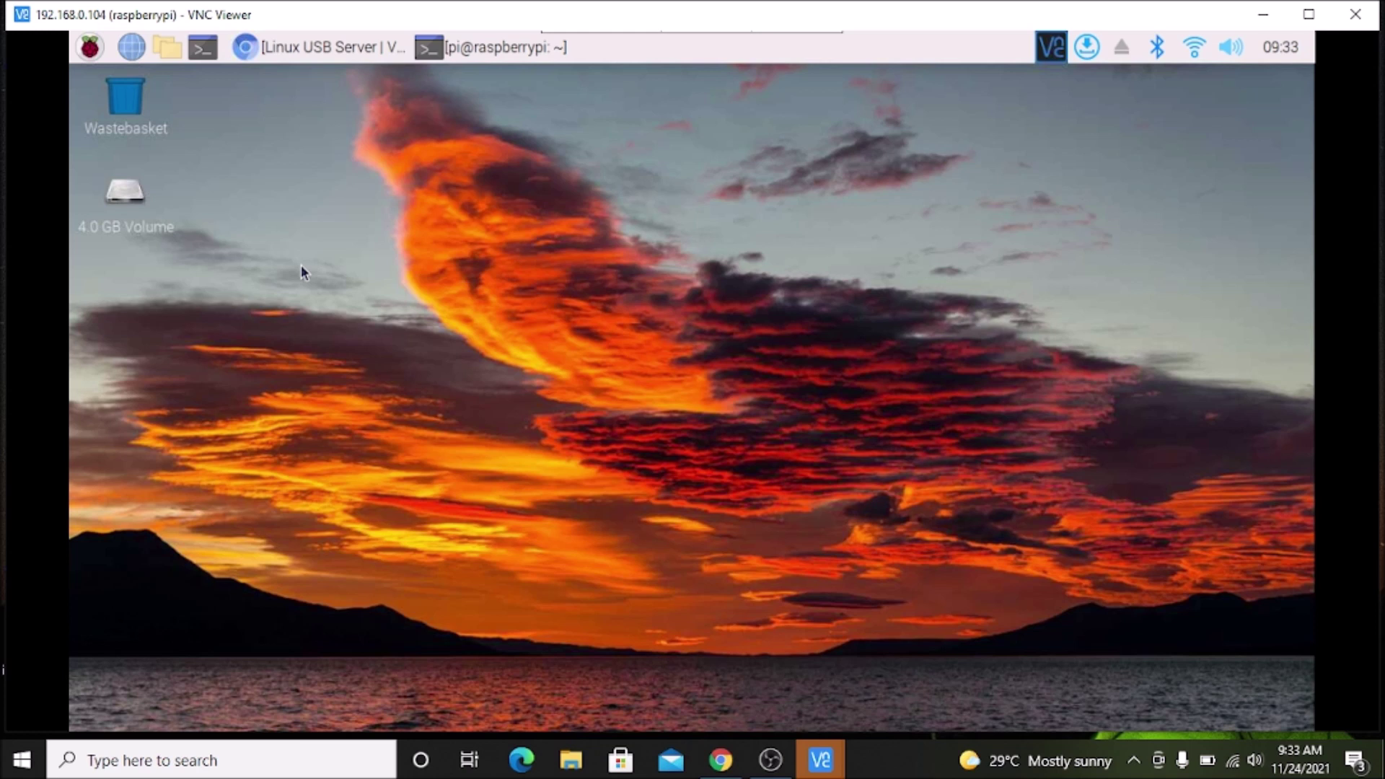
- Switch to Chromium and open the Linux USB Server page of the VirtualHere website
click(321, 52)
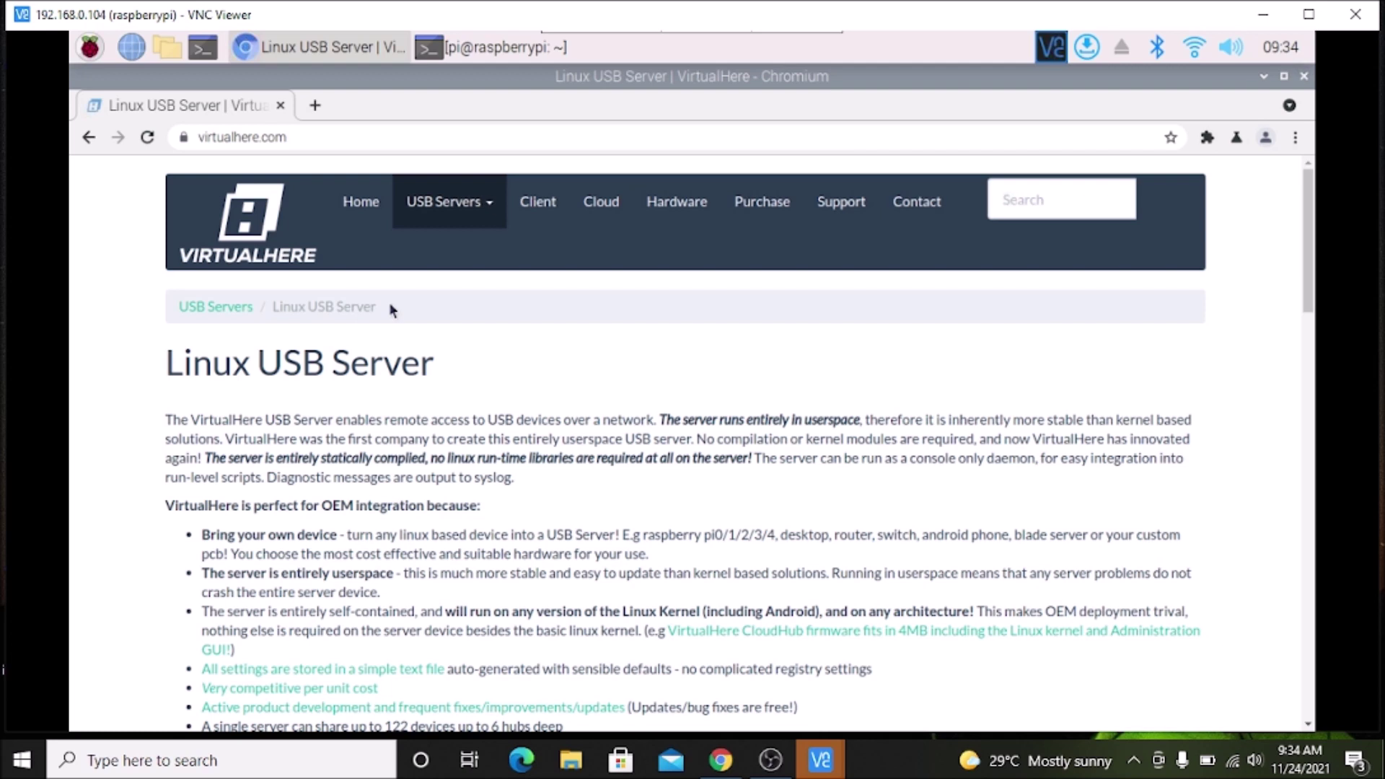
click(450, 220)
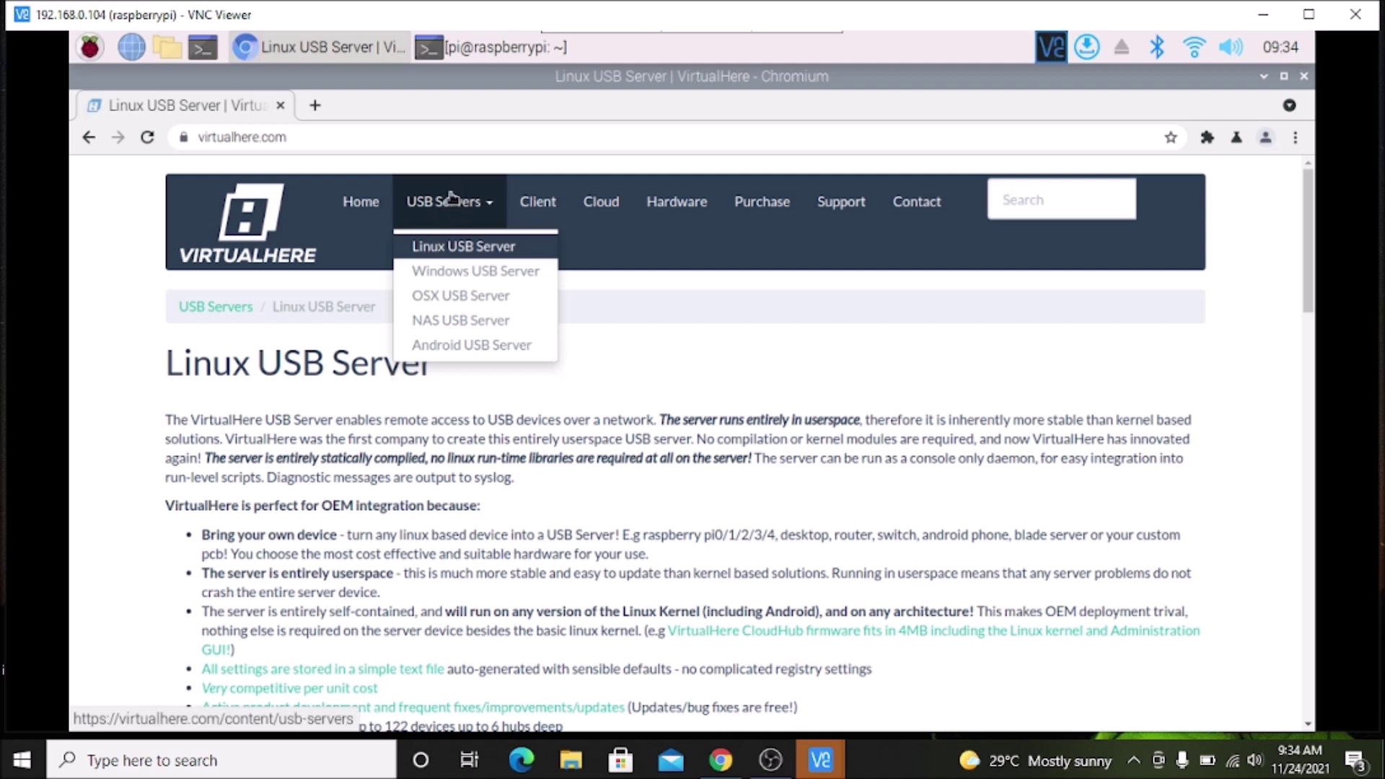
click(449, 249)
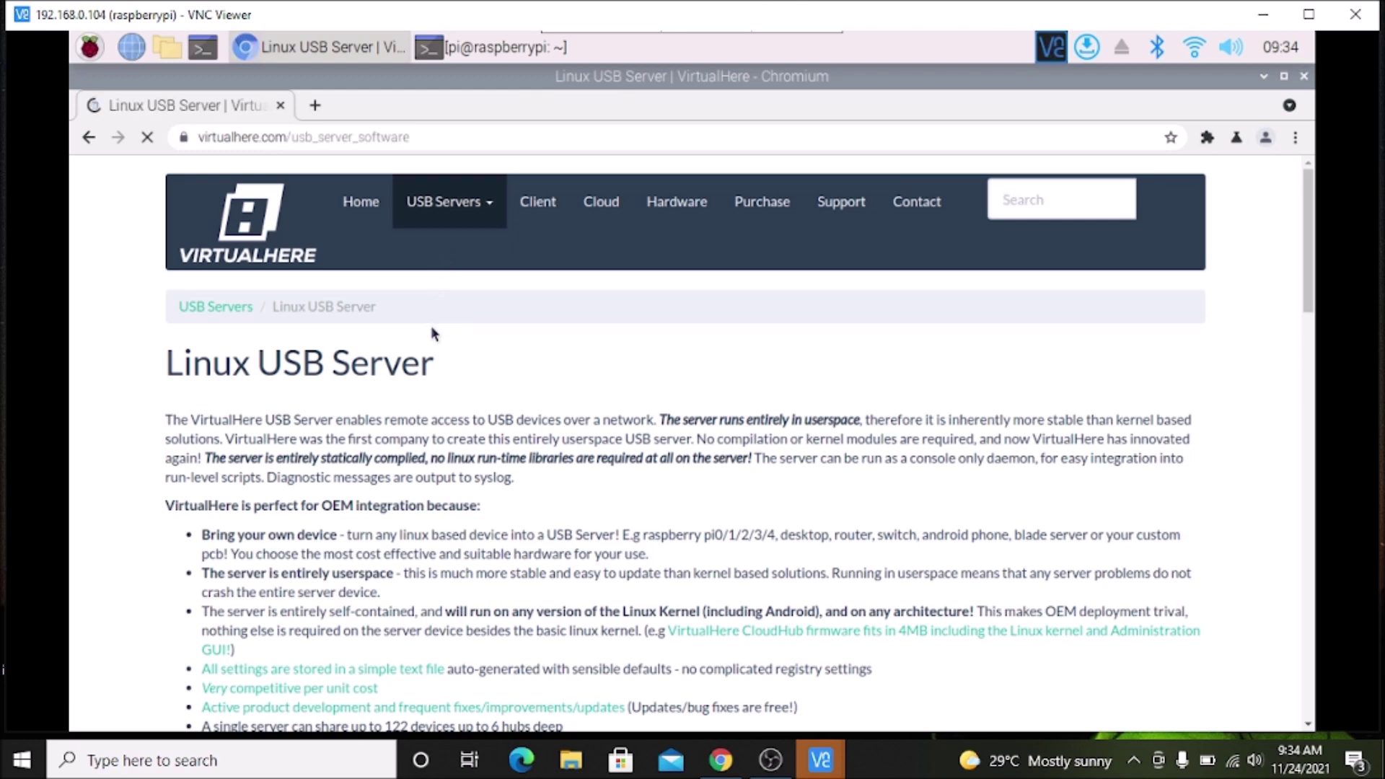
- Copy the link address of the generic VirtualHere USB Server for Linux (ARM) build
scroll(431, 328, down, 1)
scroll(433, 331, down, 8)
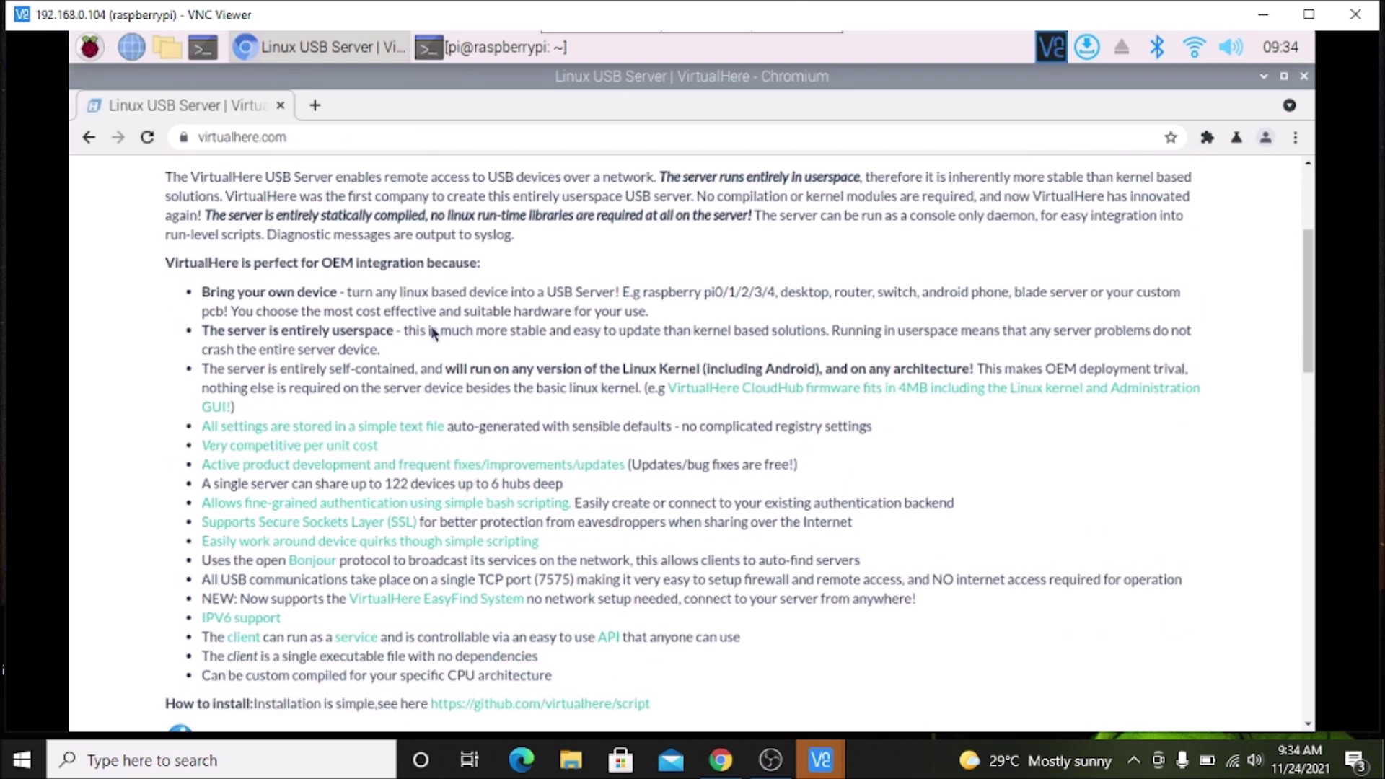
scroll(430, 326, down, 6)
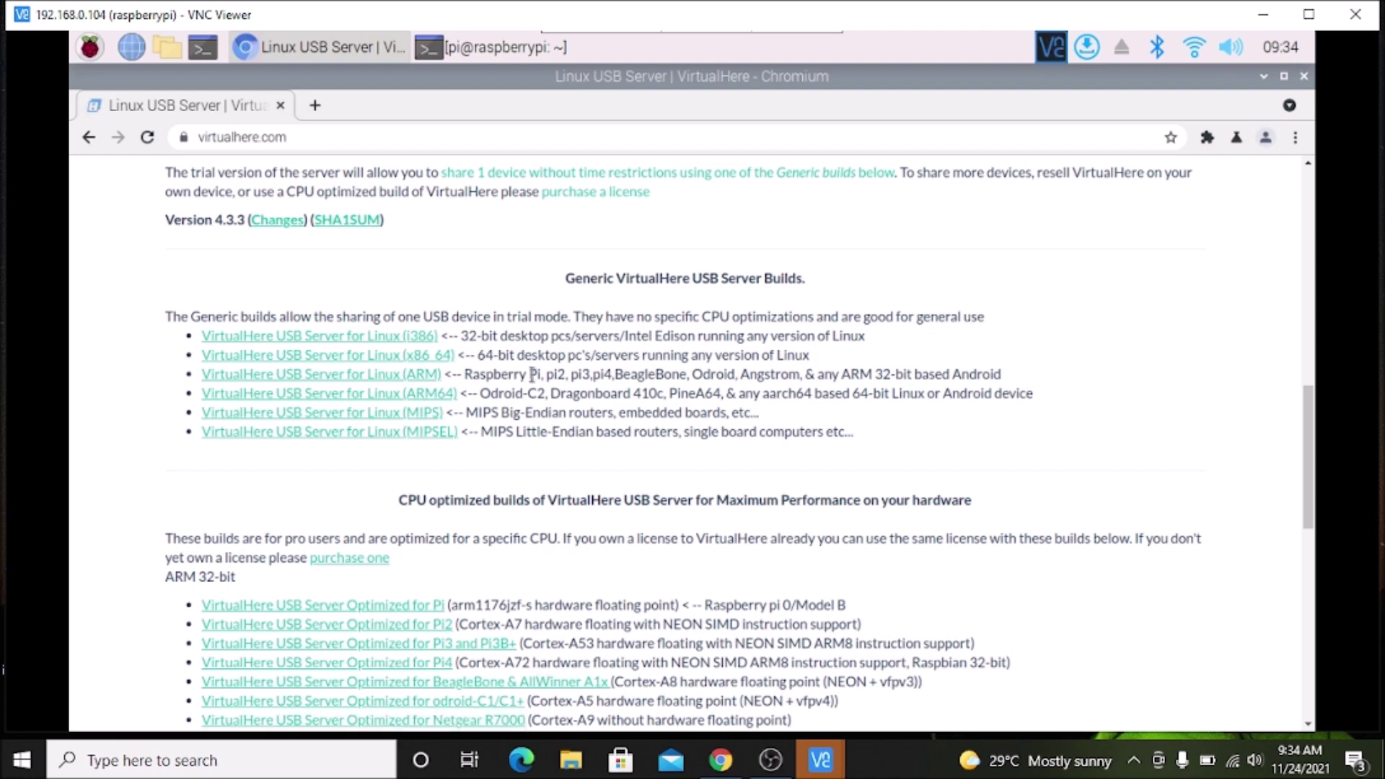
right_click(330, 374)
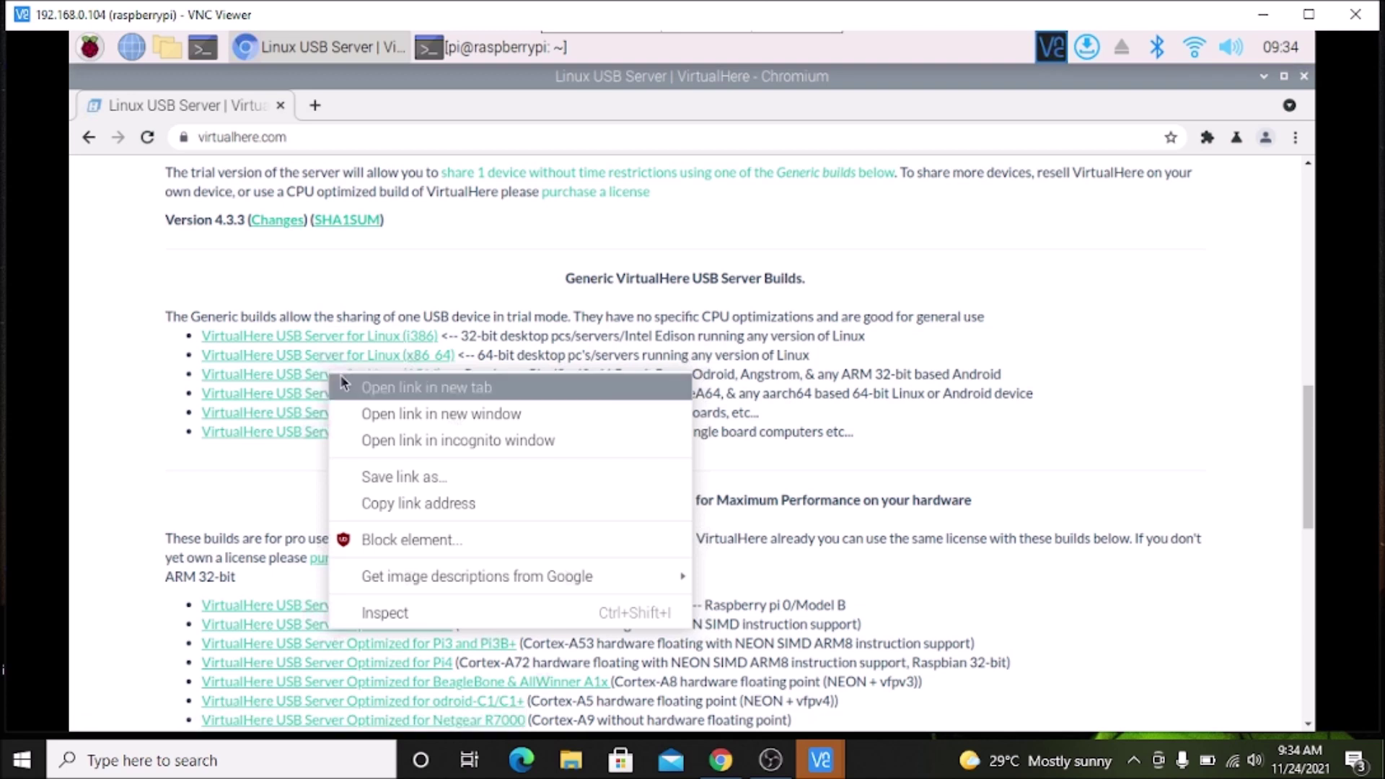
click(371, 505)
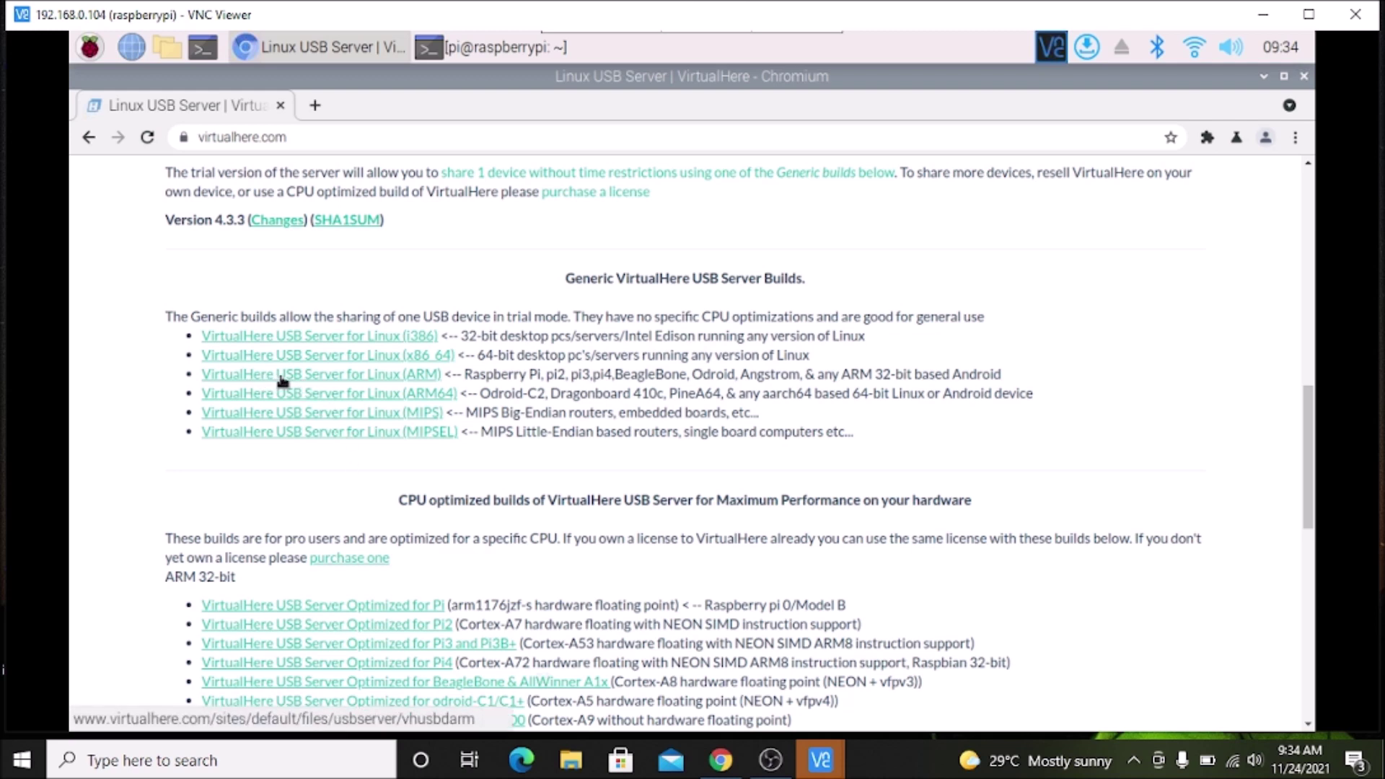
right_click(431, 375)
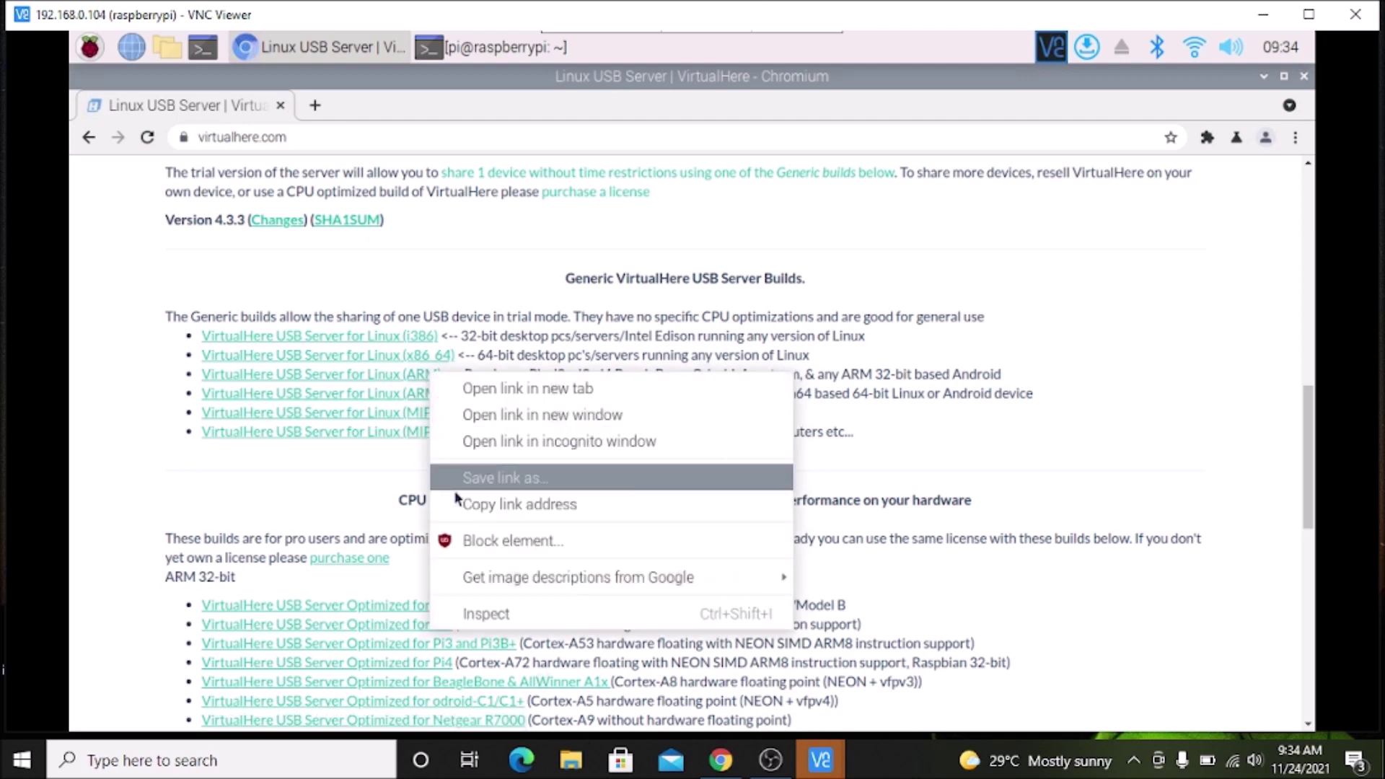
click(453, 503)
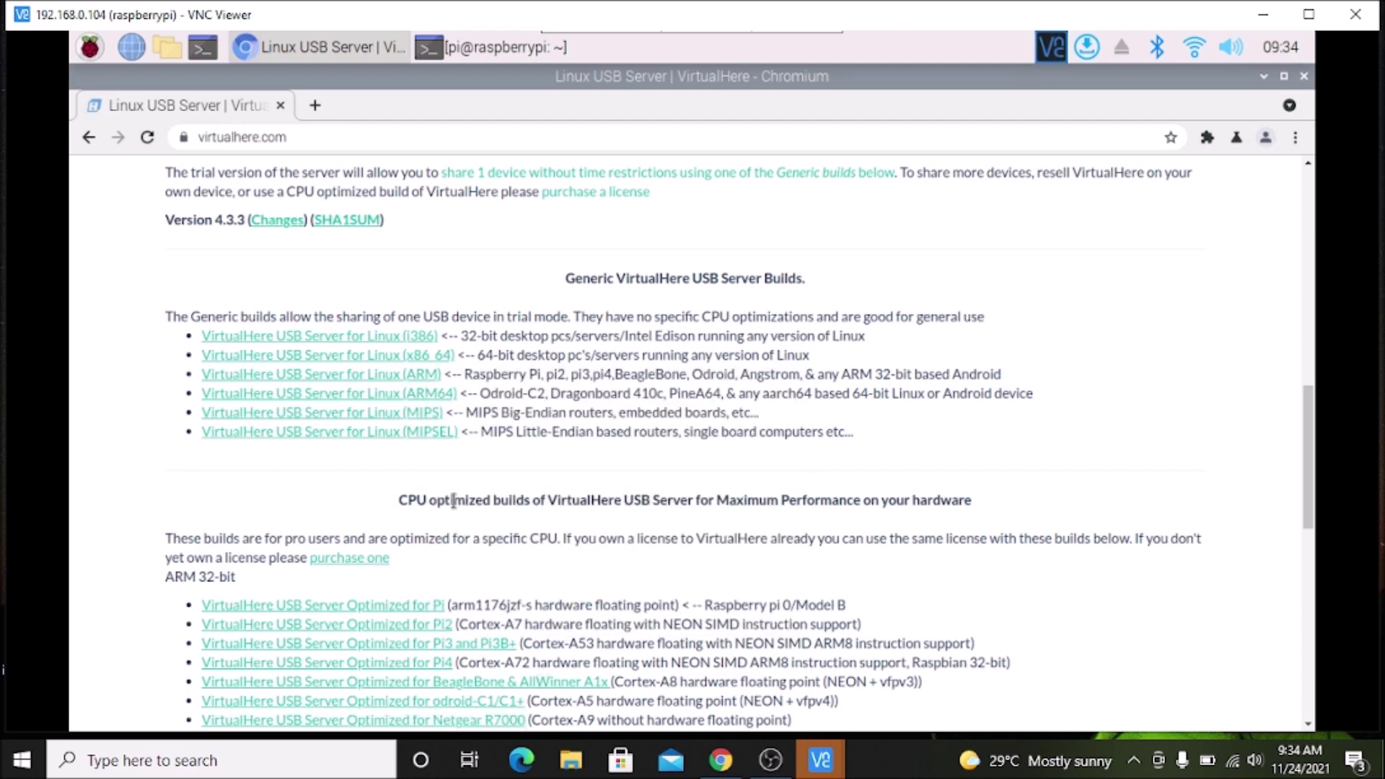
- Switch to the Raspberry Pi terminal and download the copied vhusbdarm link with sudo wget
click(513, 39)
drag(609, 186, 472, 154)
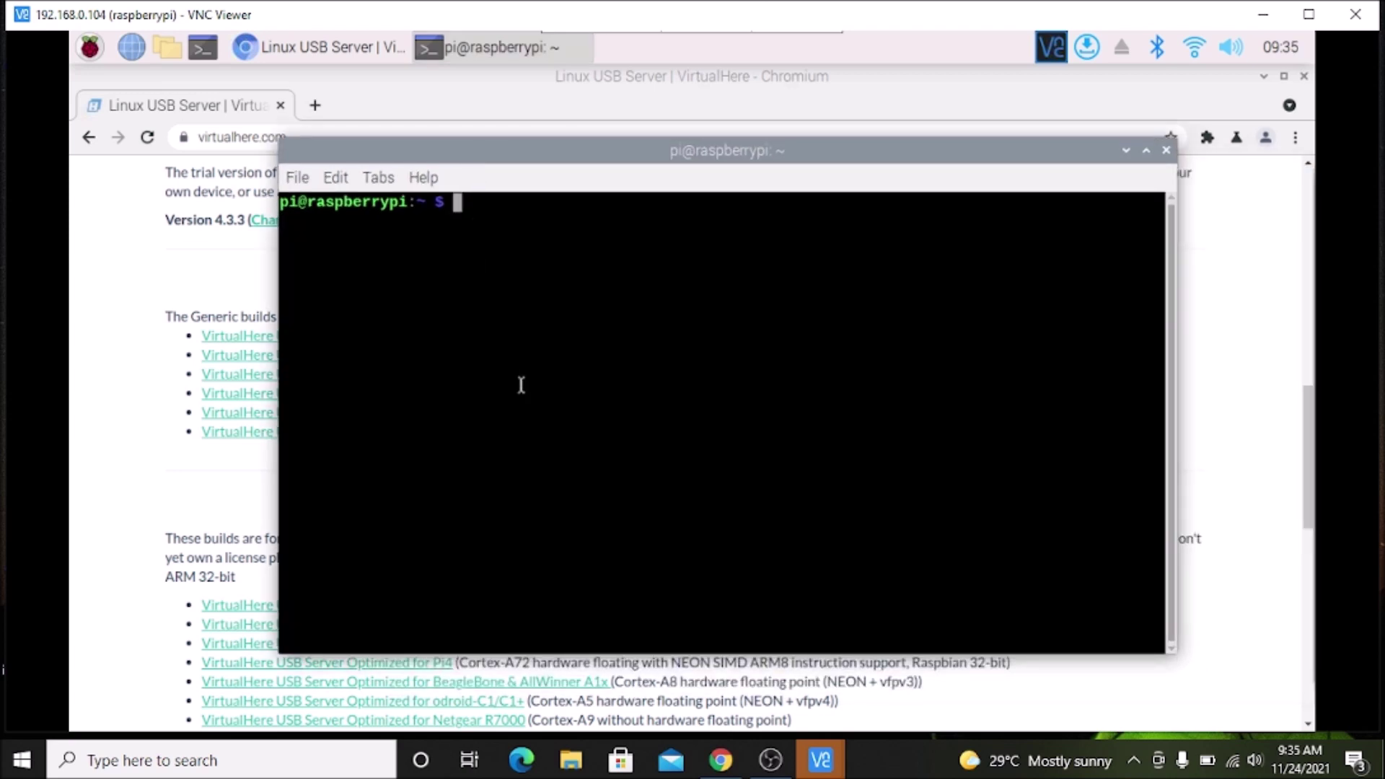
text(sudo wget)
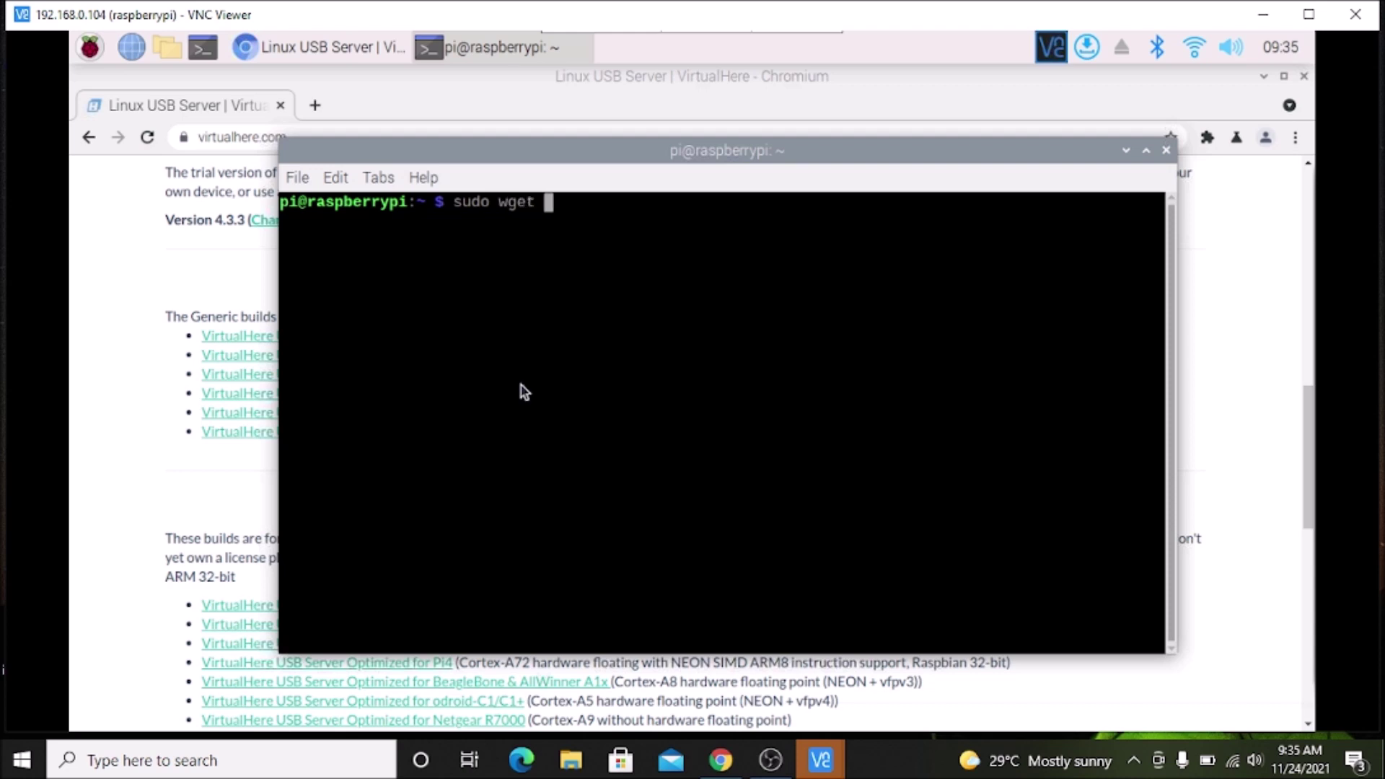
right_click(521, 384)
click(556, 474)
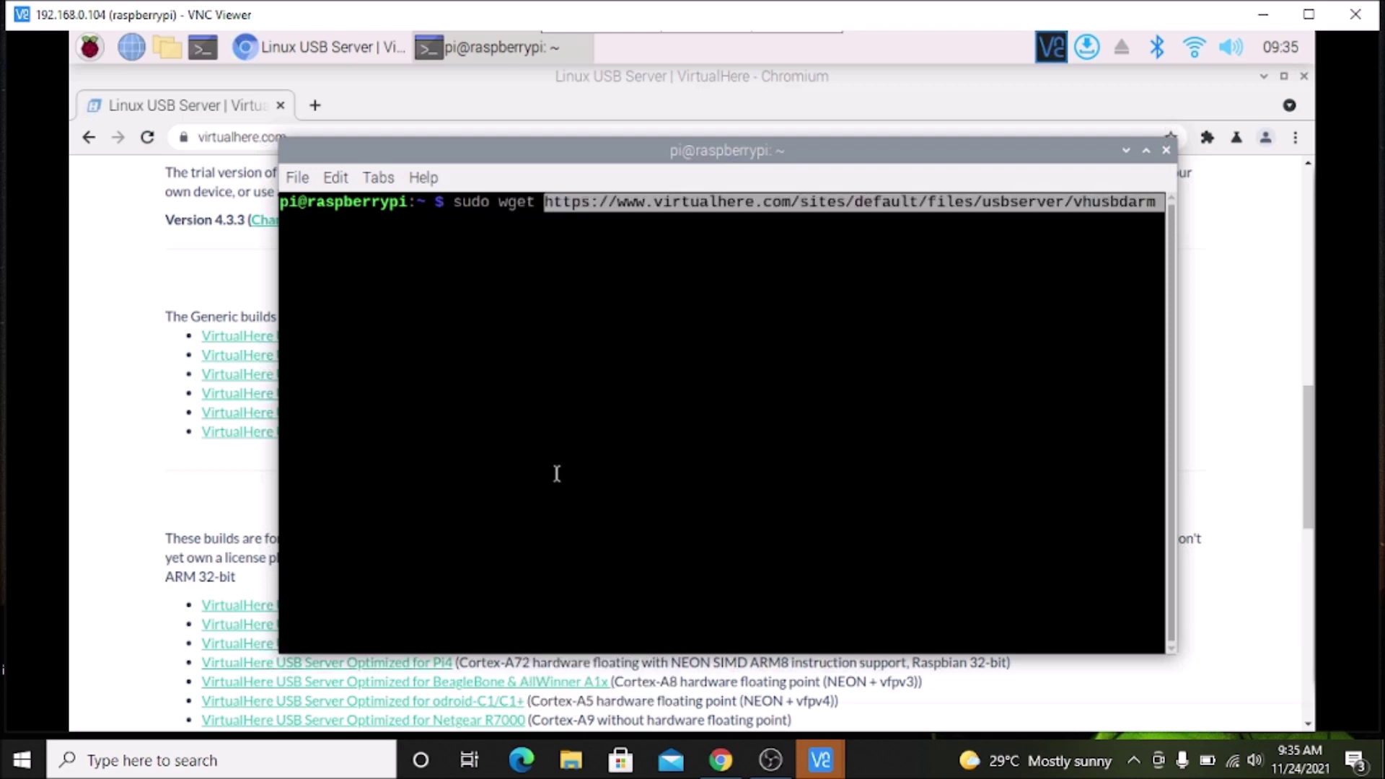
key(Return)
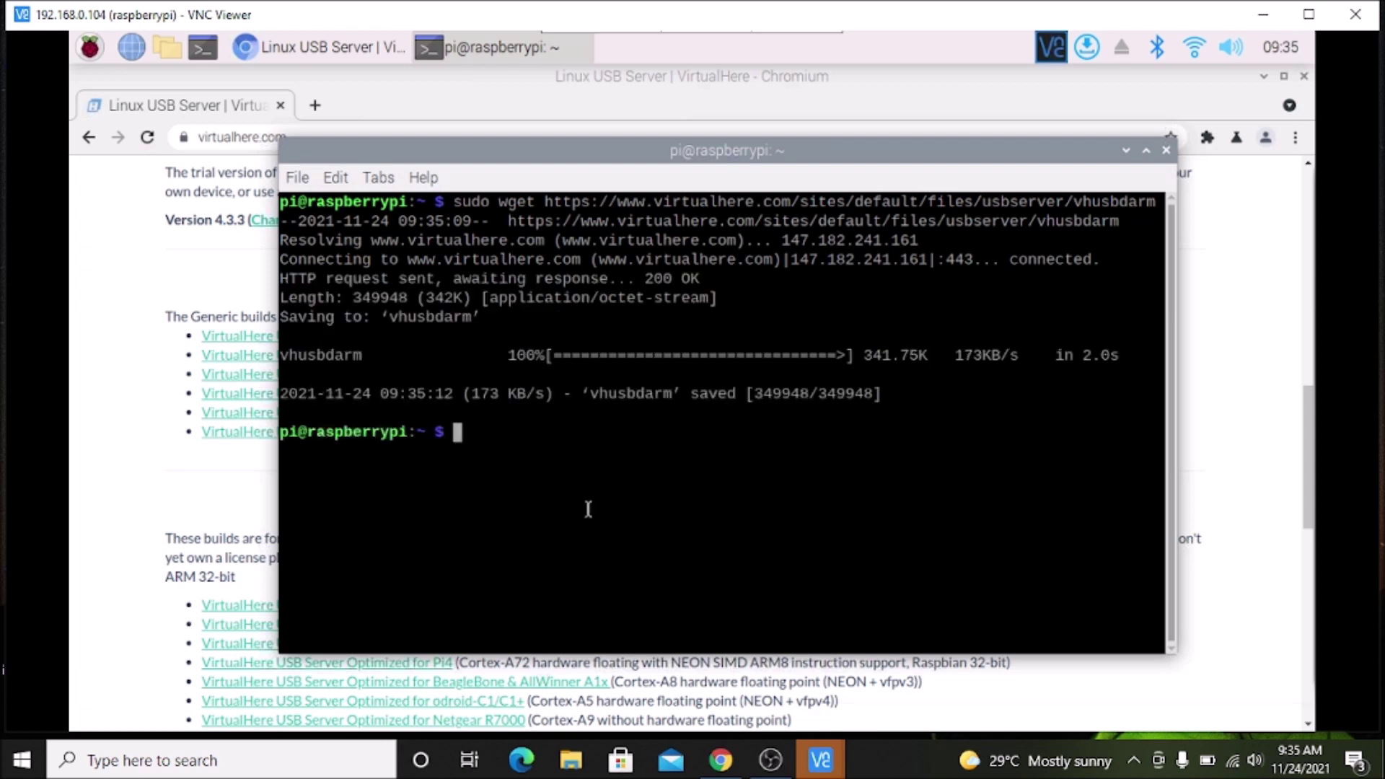
- List the home folder's contents and locate the downloaded vhusbdarm file
text(ls)
key(Return)
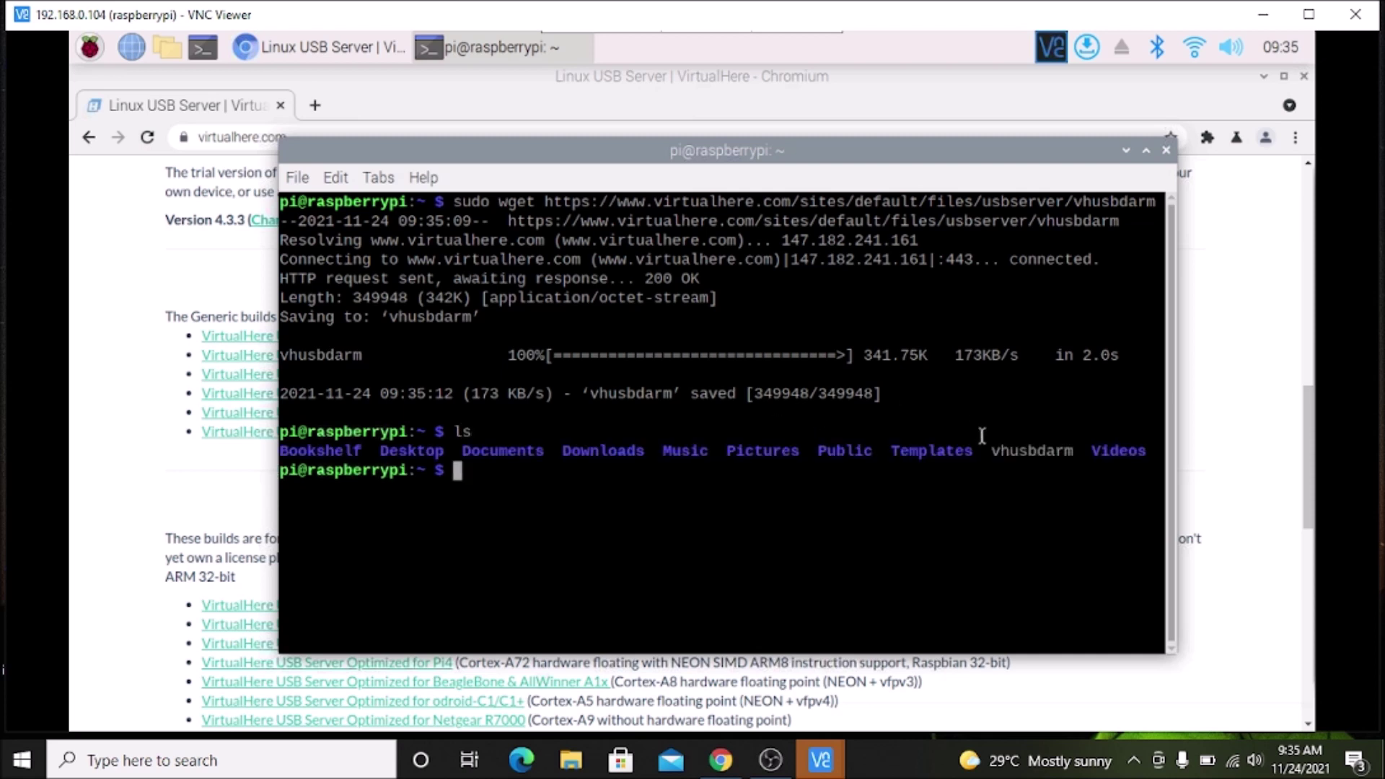
double_click(1032, 451)
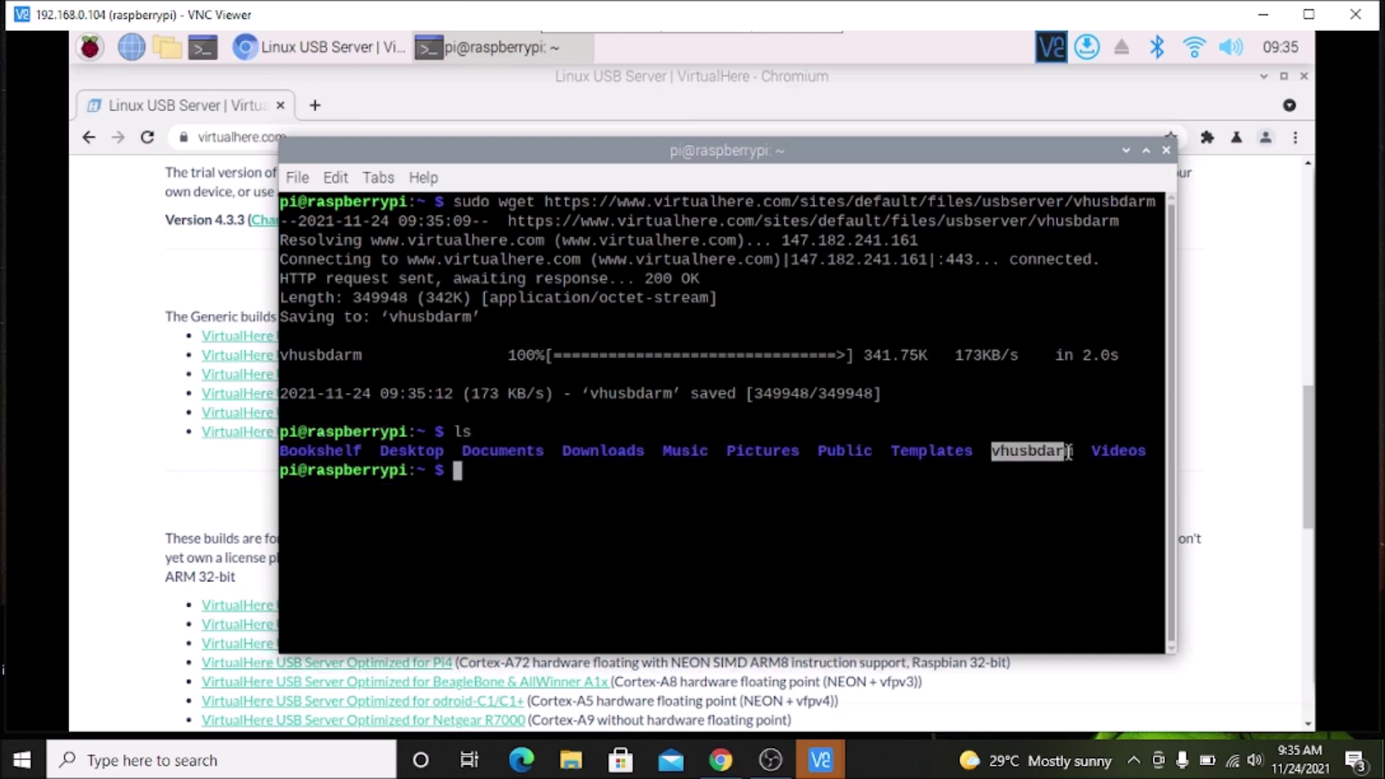
click(709, 532)
- Change the permissions of vhusbdarm to 775 with sudo chmod
text(sudo )
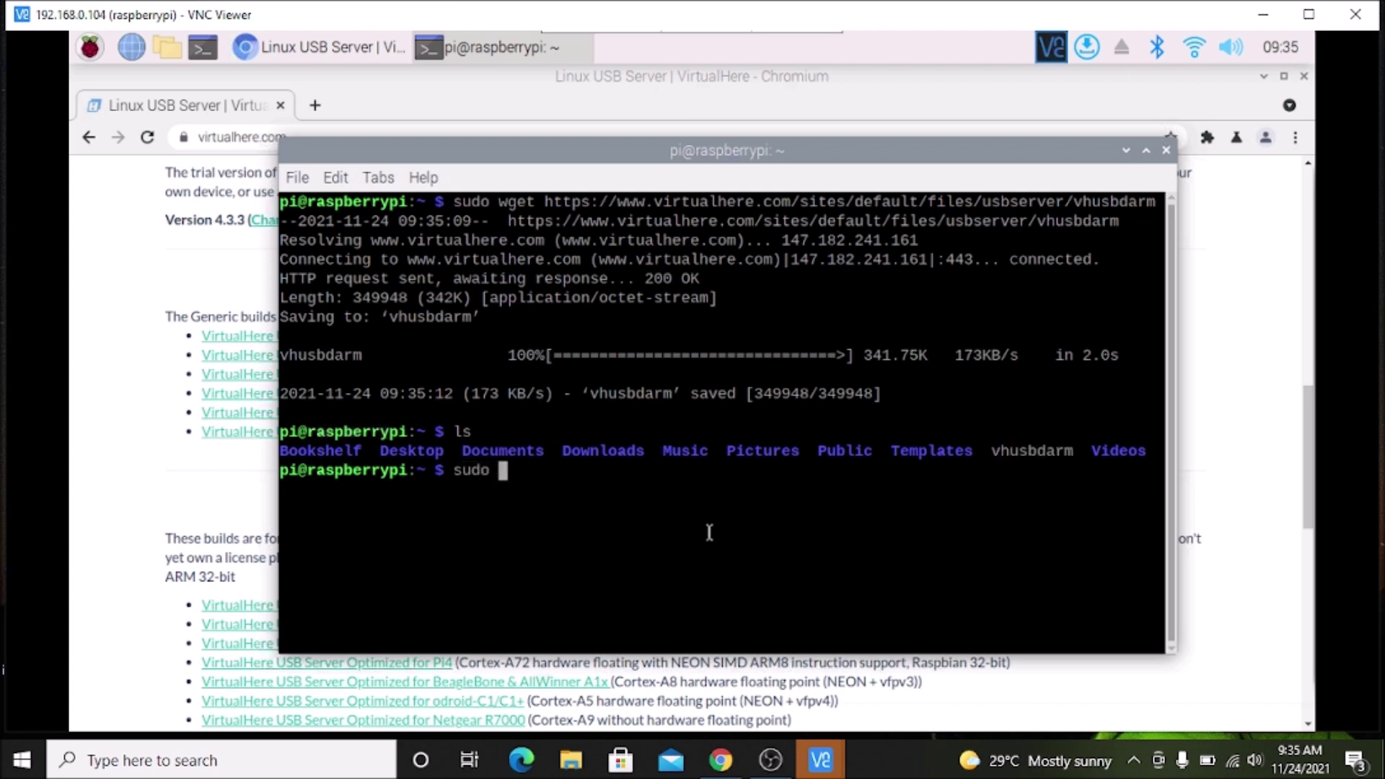
text(chmod 775 v)
key(Tab)
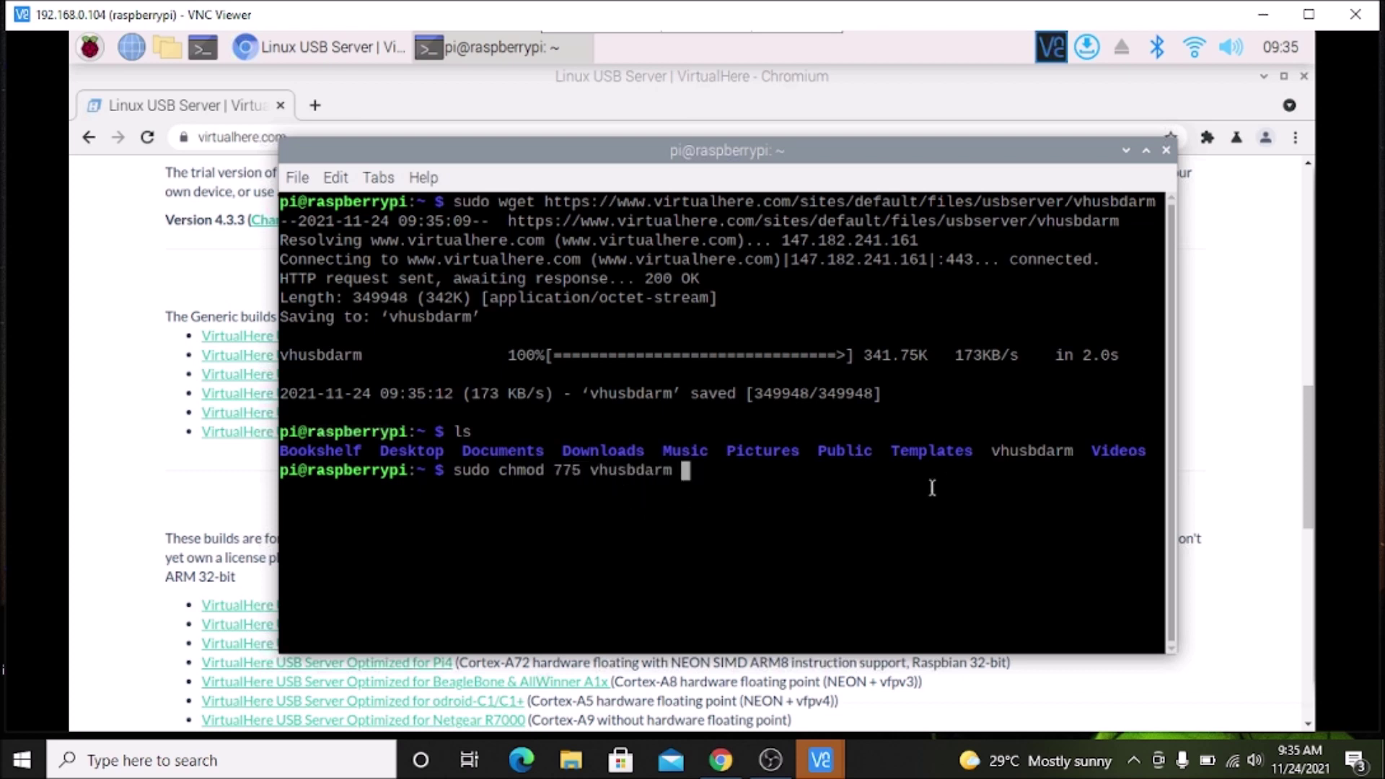
key(Return)
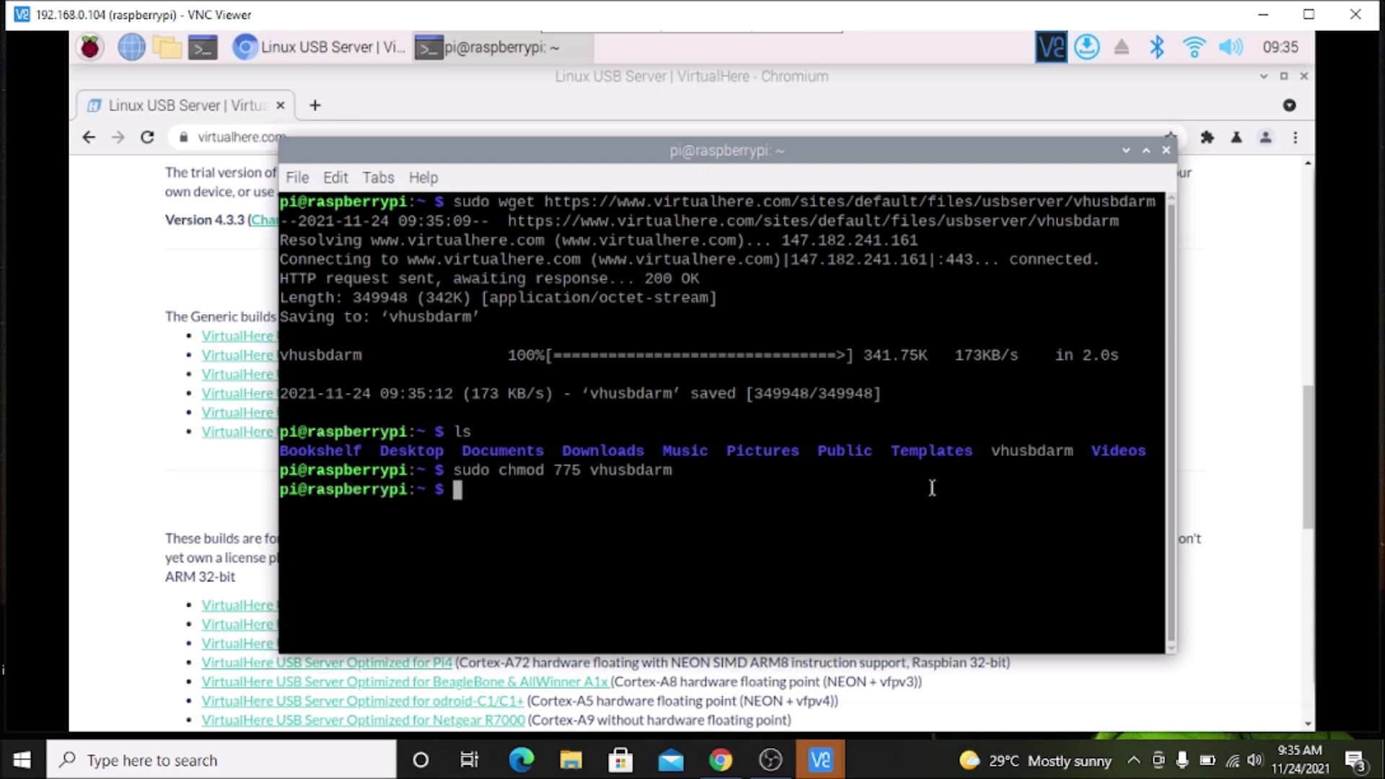
- List the home folder again to check that vhusbdarm is marked as executable
text(ls)
key(Return)
drag(993, 508, 1075, 509)
click(963, 554)
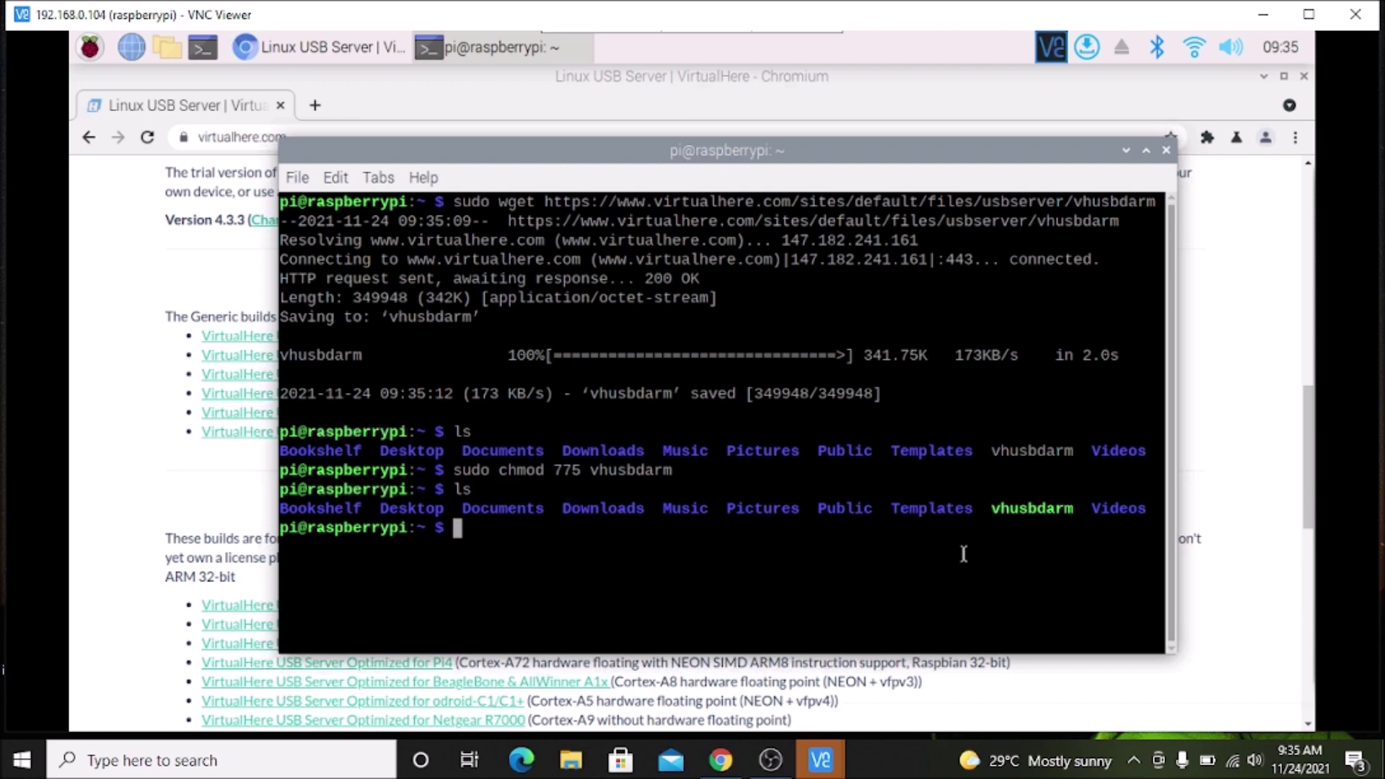
- Clear the terminal and try to display the server's usage options by running sudo ./vhusbdarm --gelp
text(clear)
key(Return)
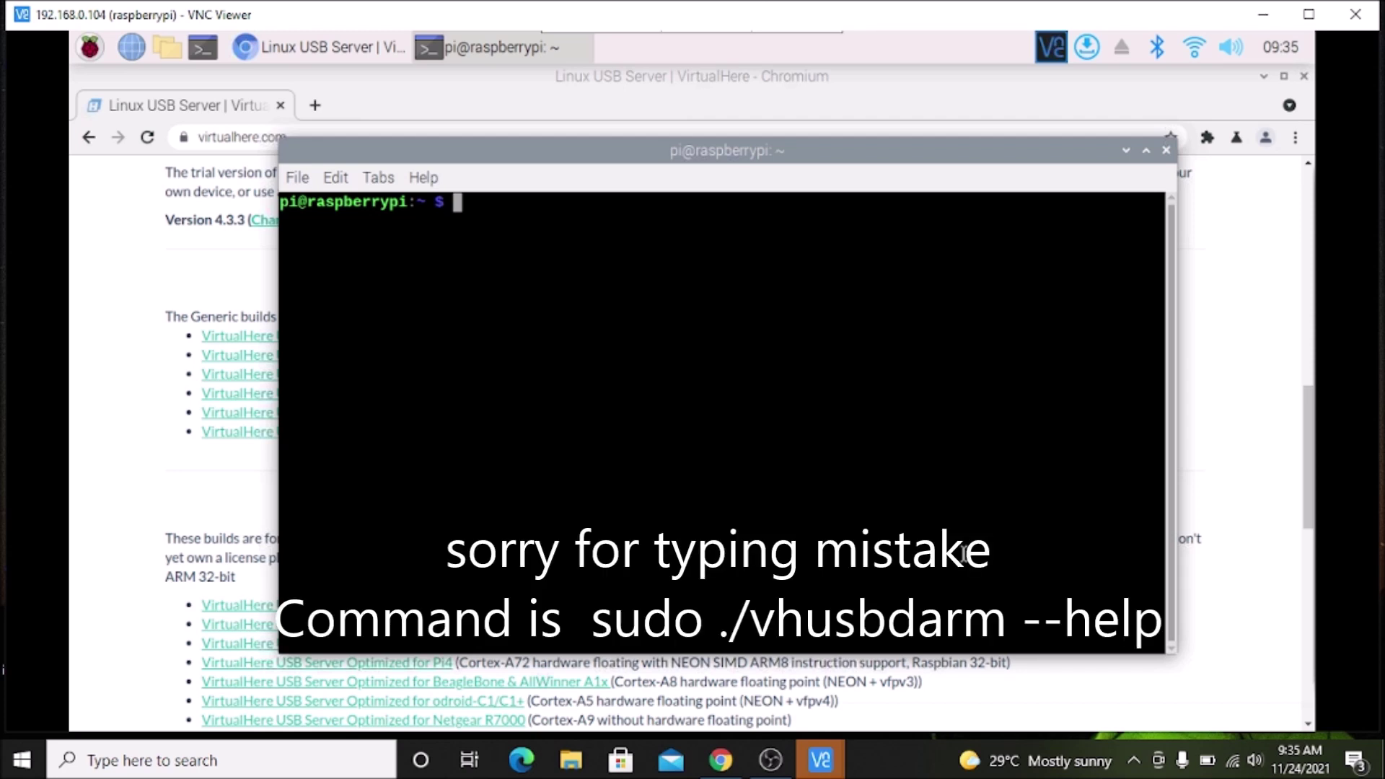
text(sudo ./v)
key(Tab)
text(--gelp)
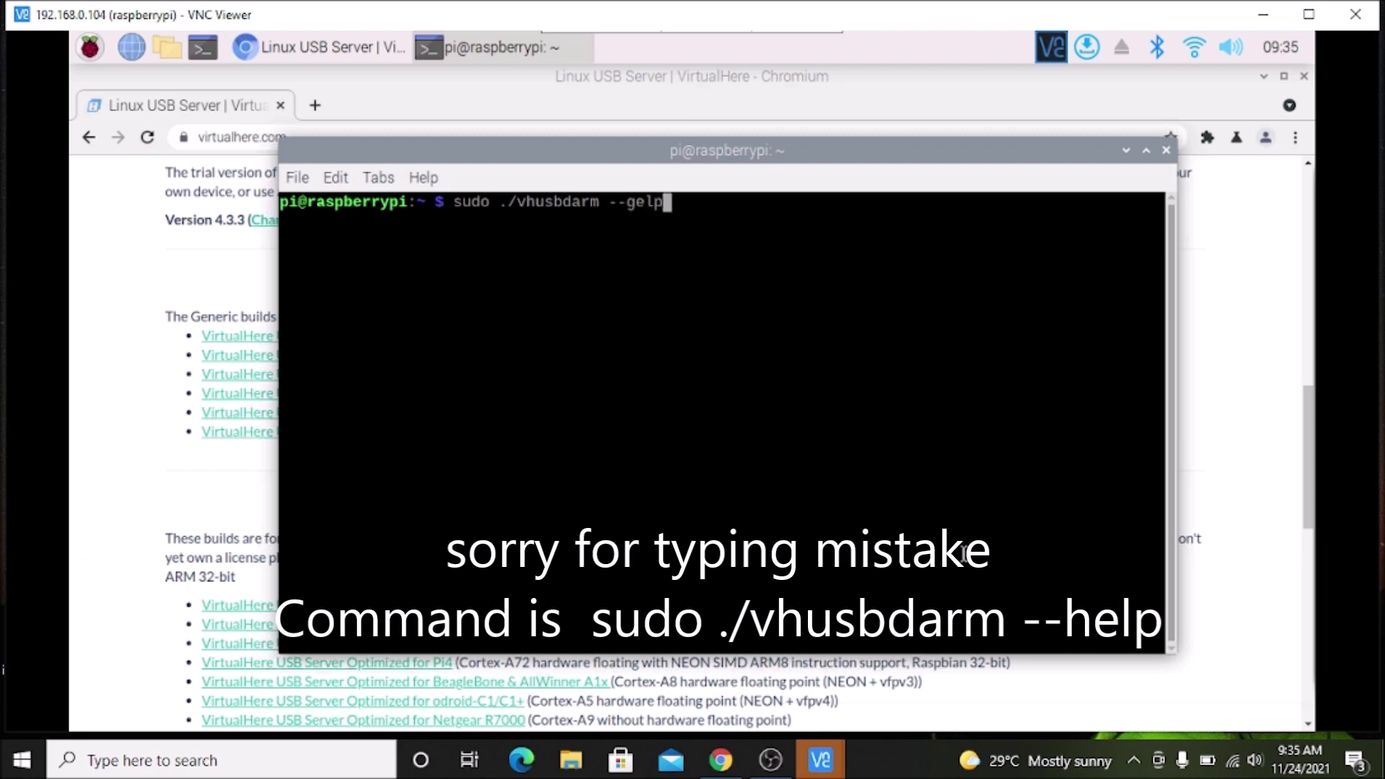
key(Return)
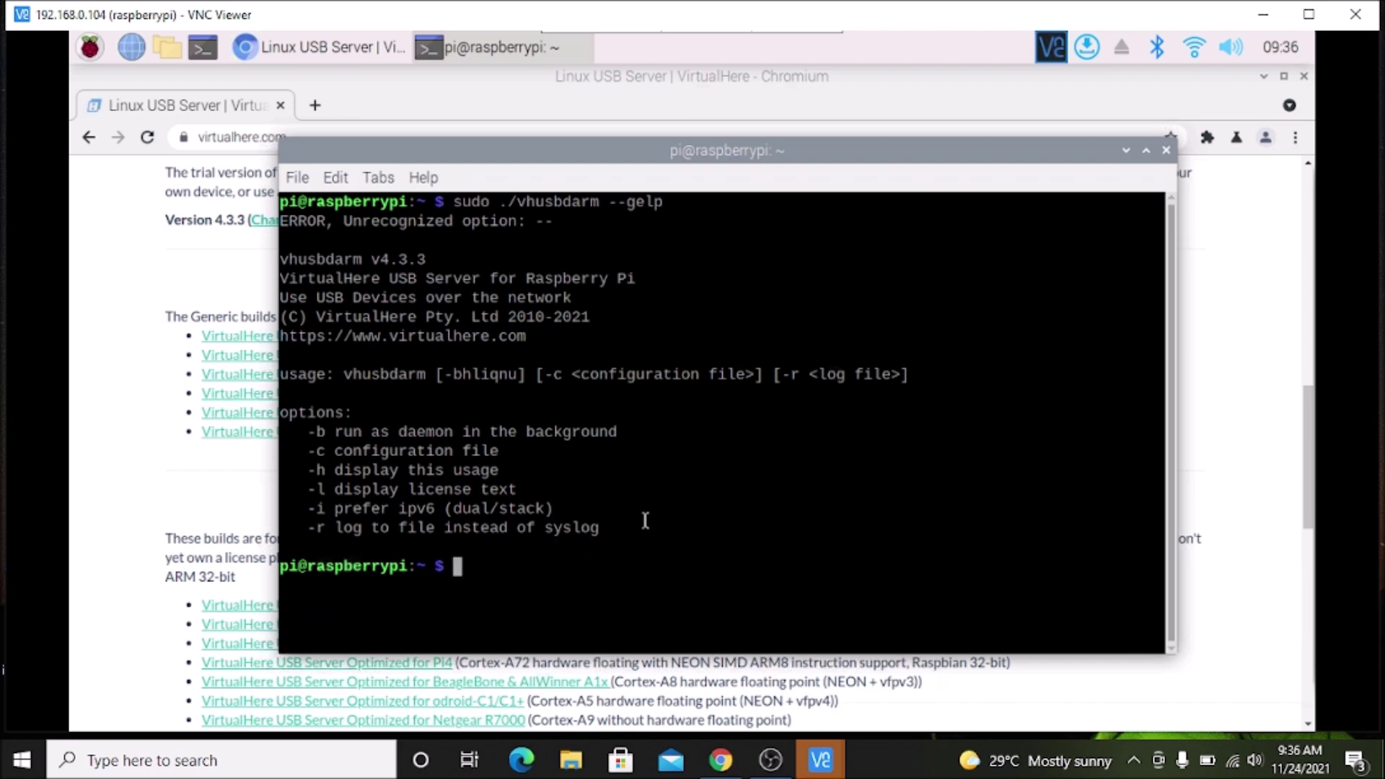
- Start the VirtualHere server as a background daemon with sudo ./vhusbdarm -b
text(sudo ./vhusbdarm )
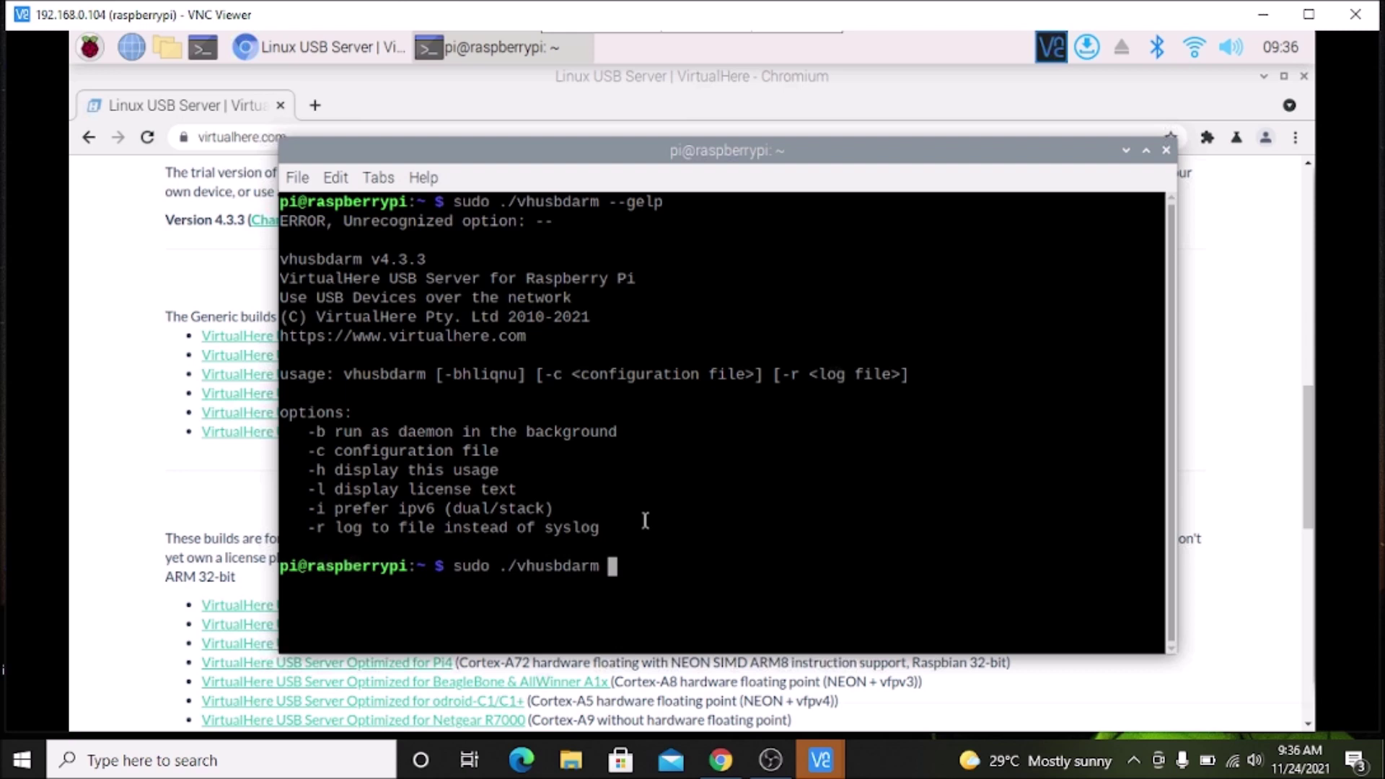
text(-b)
key(Return)
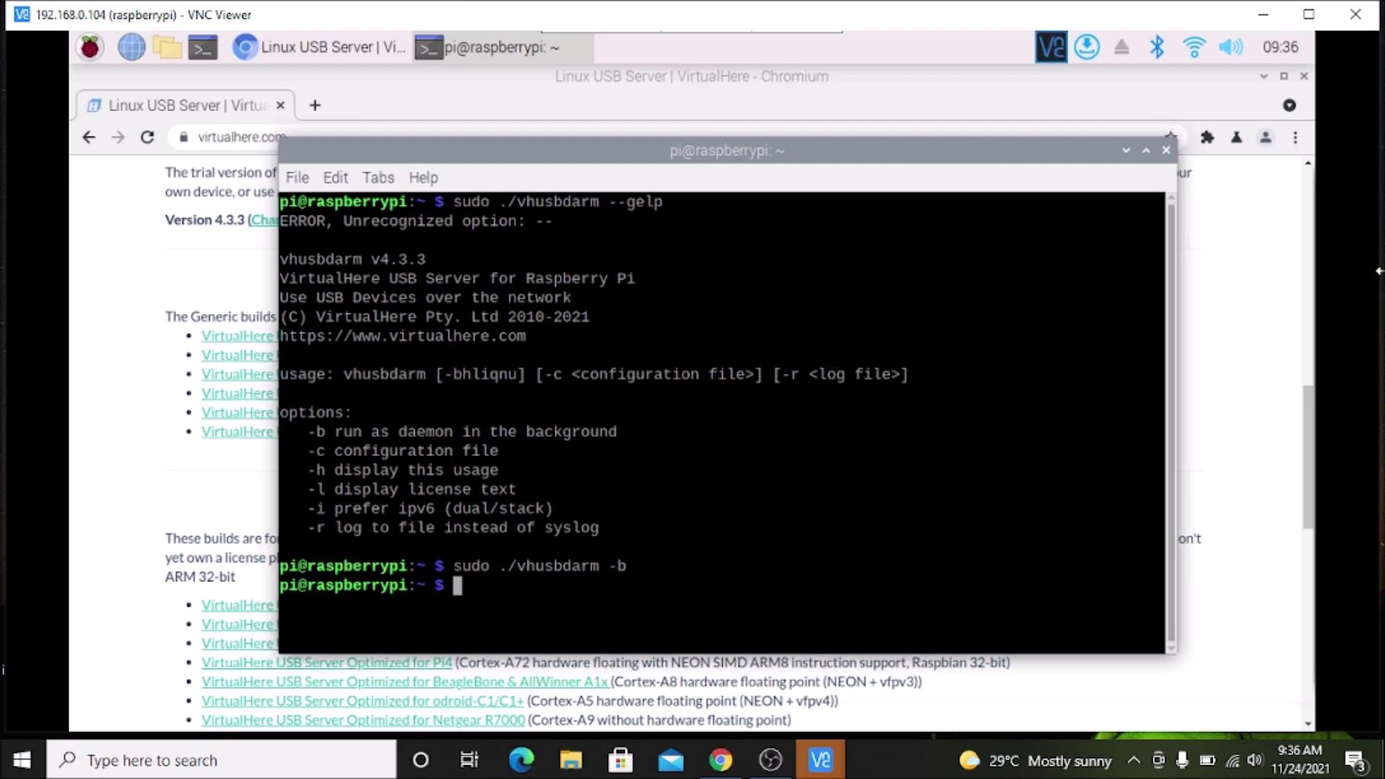
- Minimize the Raspberry Pi remote session, dismiss the VirtualHere Client message and minimize the VNC Viewer window
click(1264, 16)
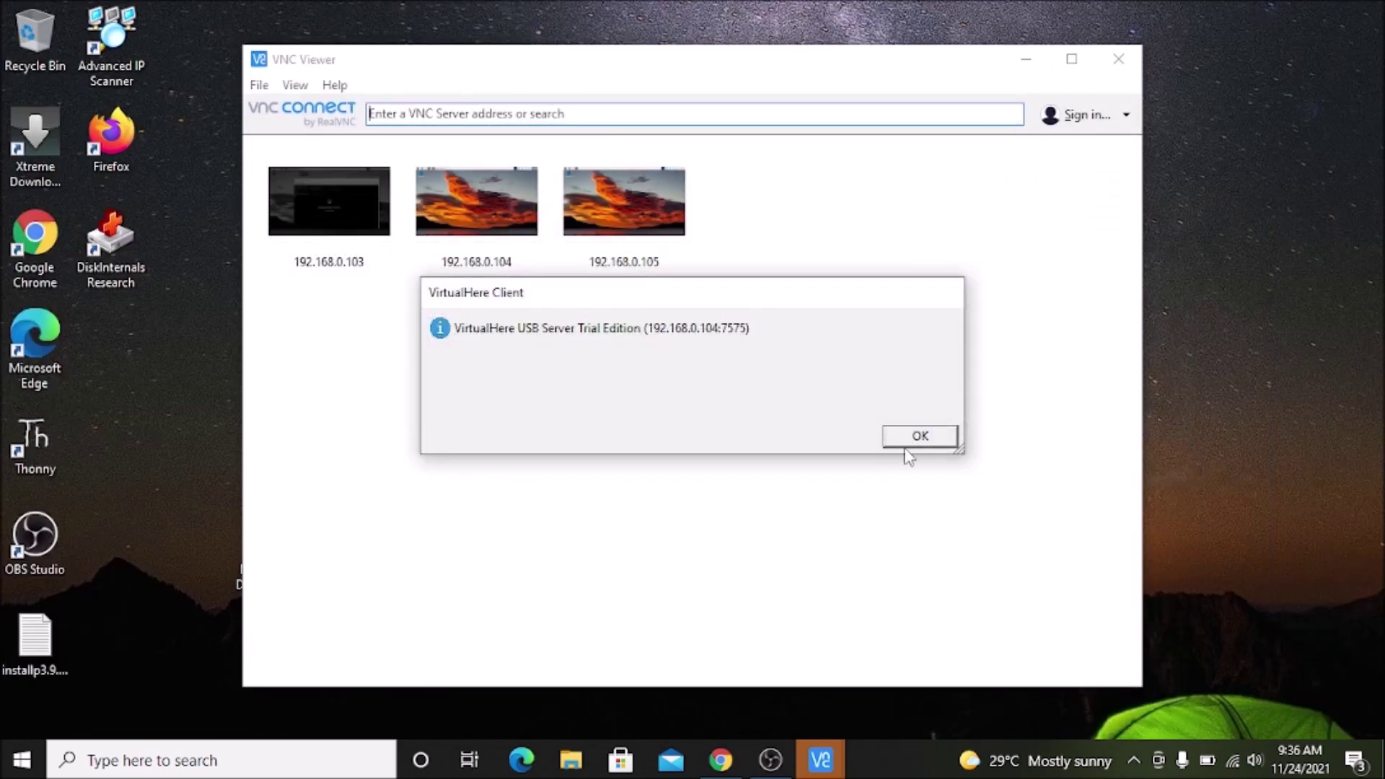
click(918, 435)
click(1026, 59)
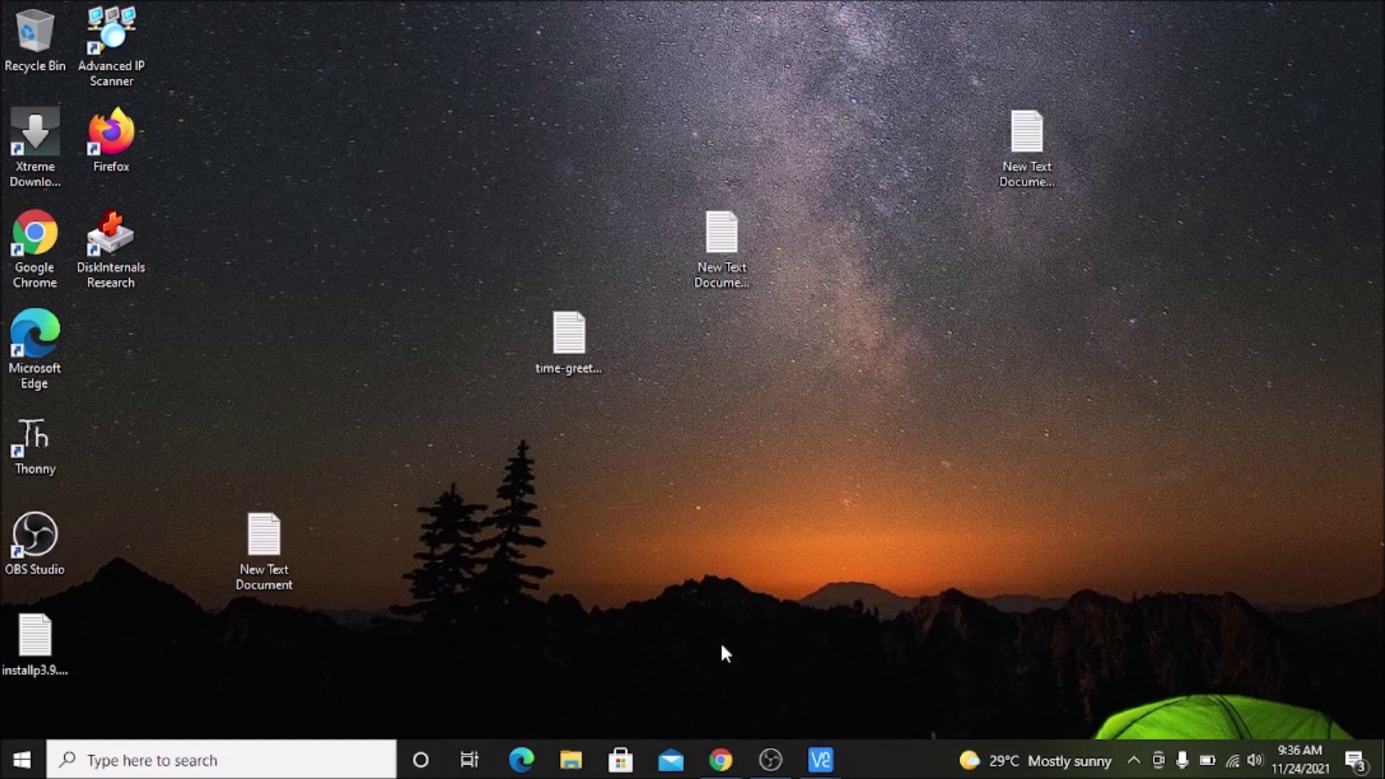
- Switch to Chrome and download the 64-bit VirtualHere Client for Windows from the Client page
click(715, 746)
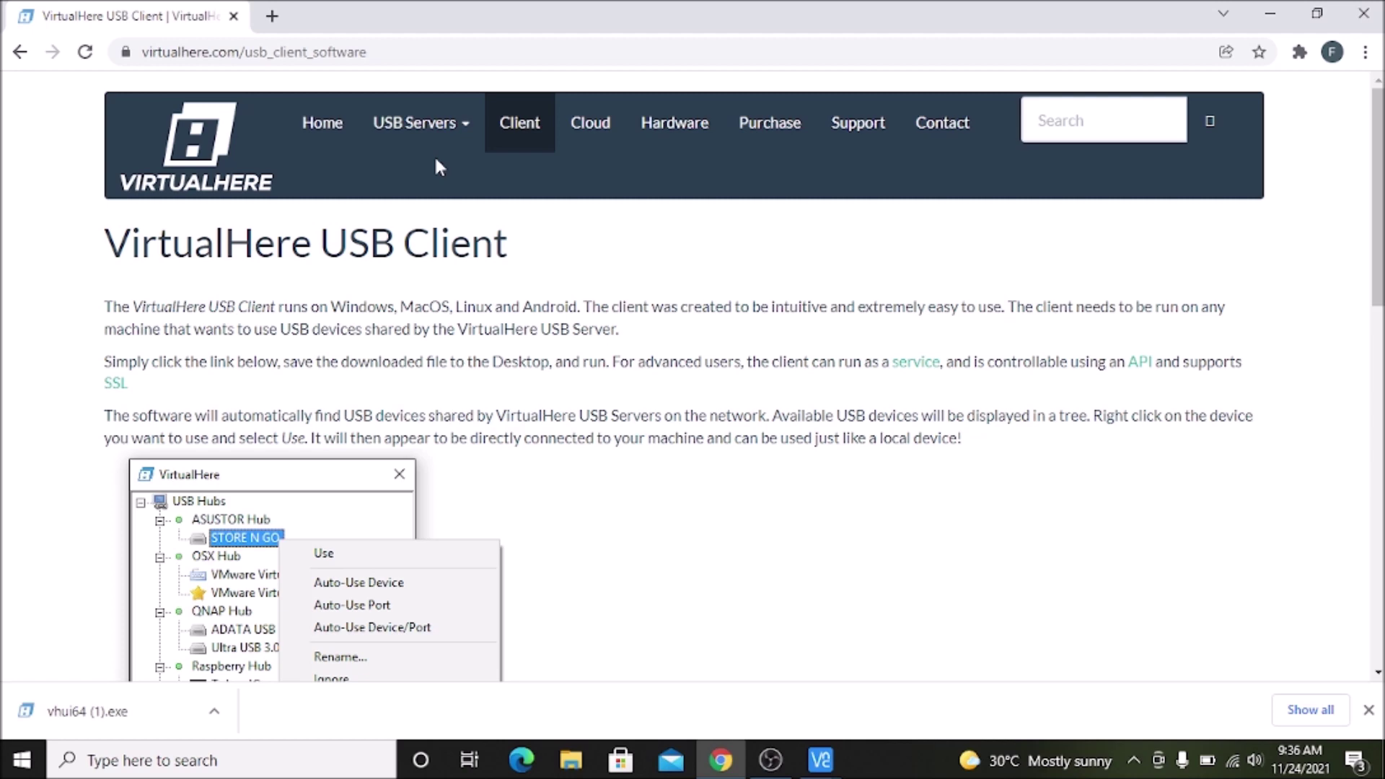
click(515, 124)
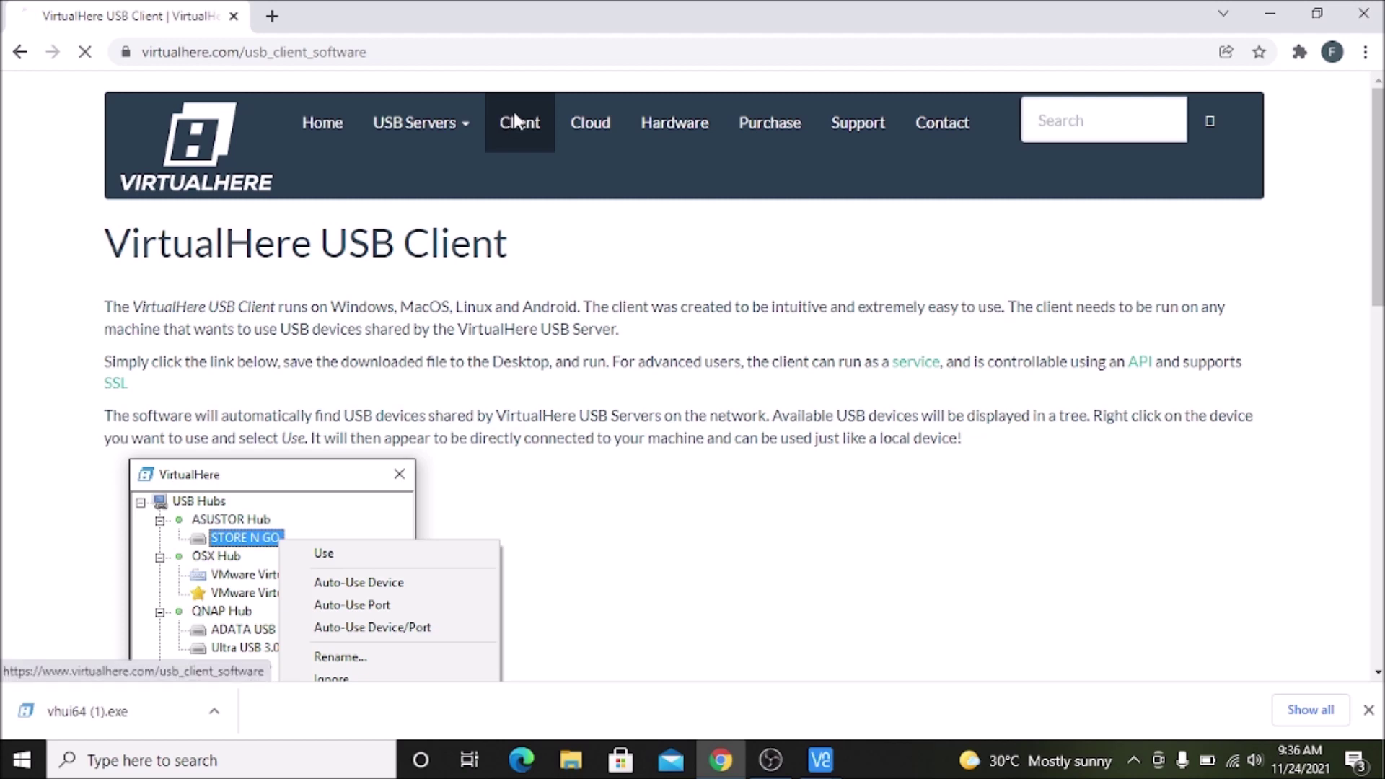
scroll(549, 303, down, 7)
scroll(558, 370, up, 4)
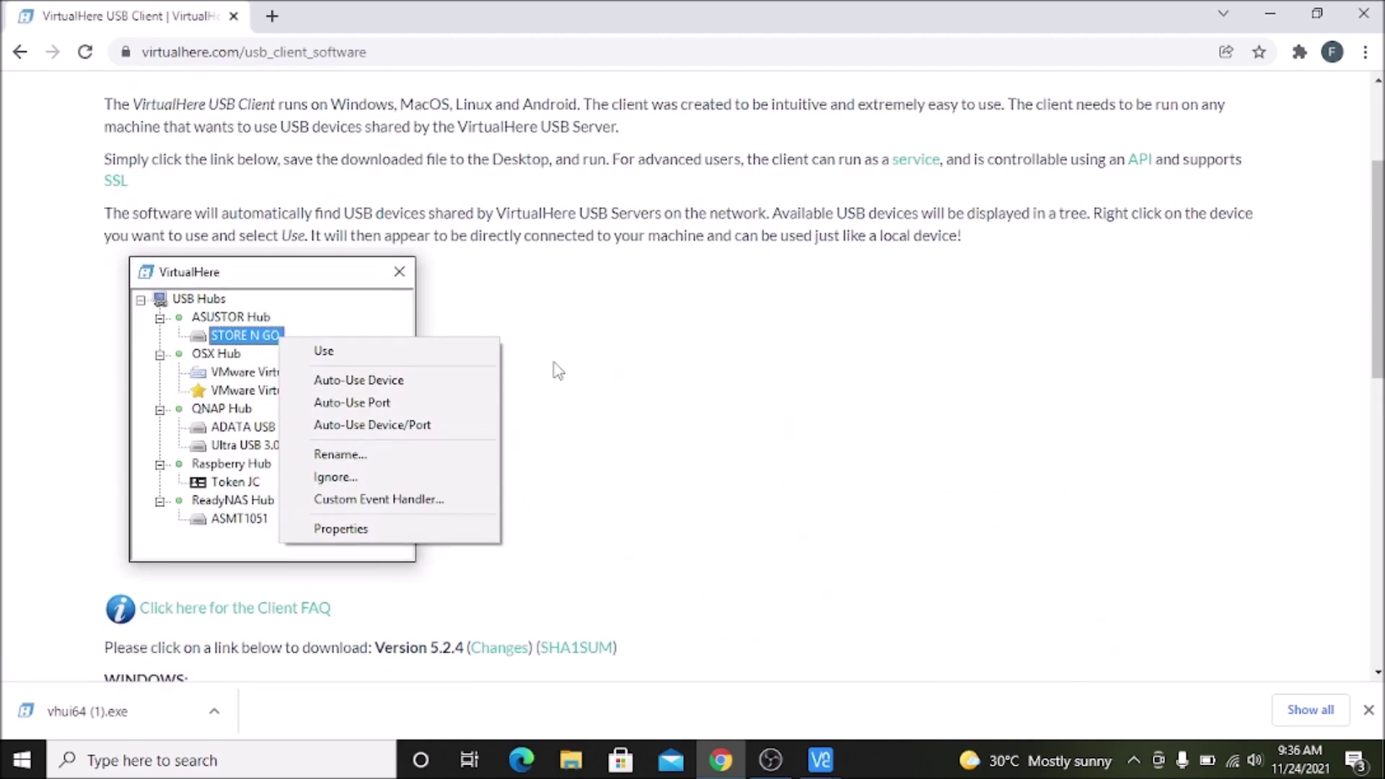
scroll(558, 370, down, 5)
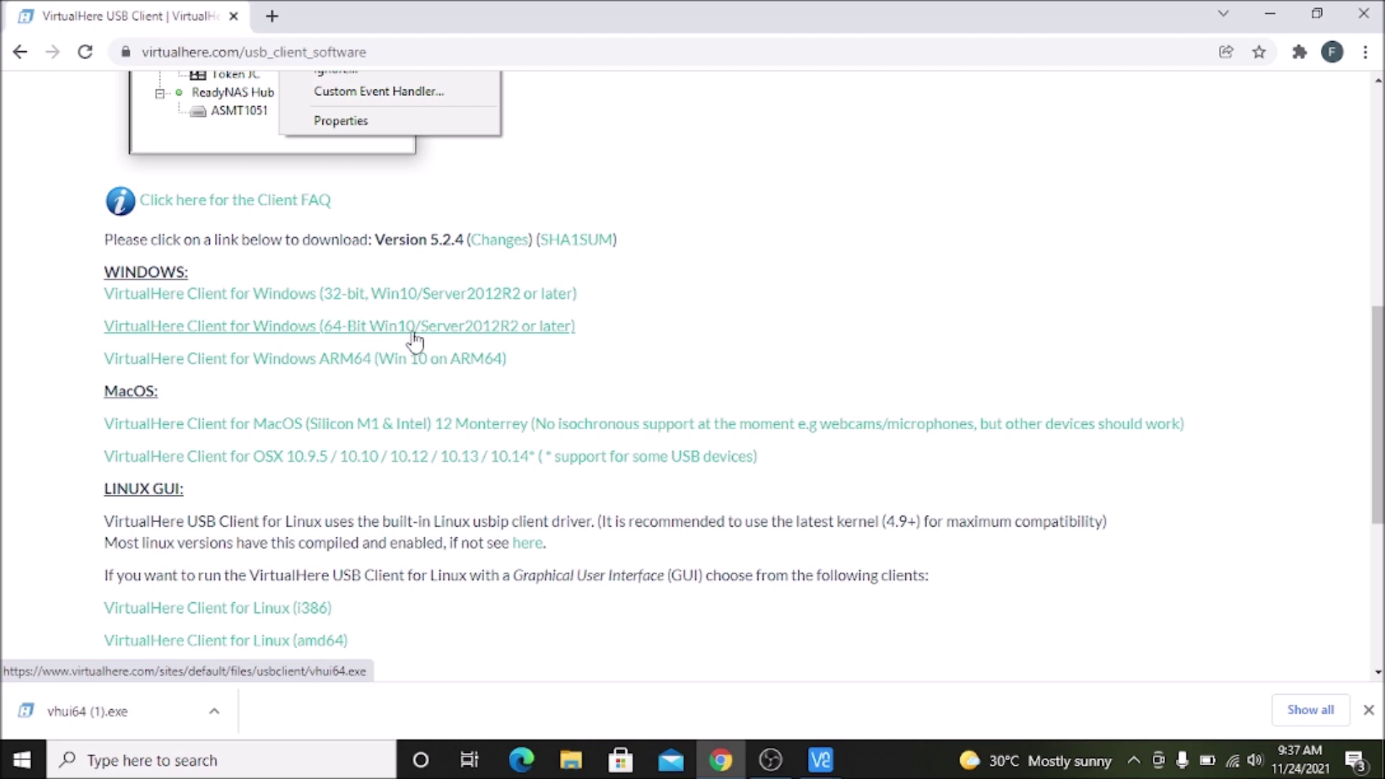
click(249, 329)
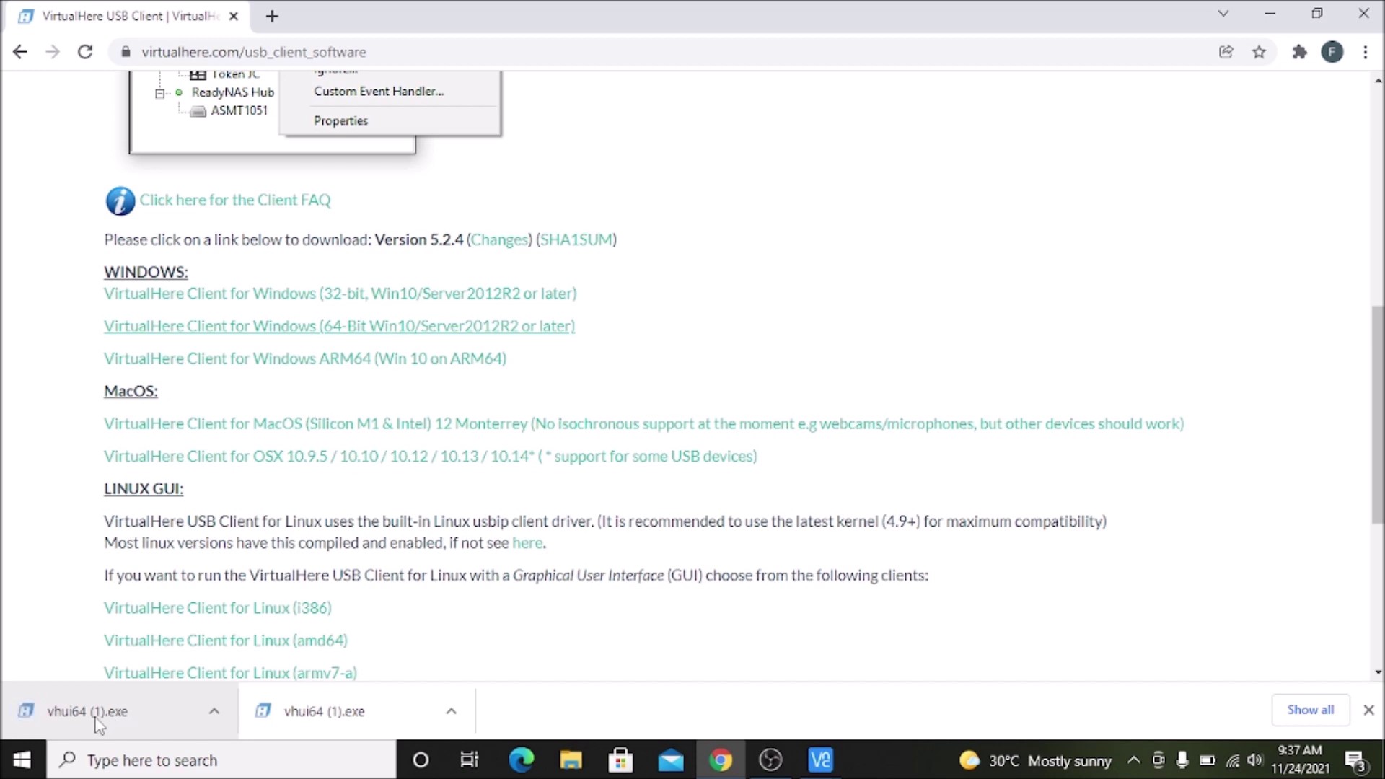
- Open the Downloads folder in File Explorer and launch the vhui64 application
click(572, 763)
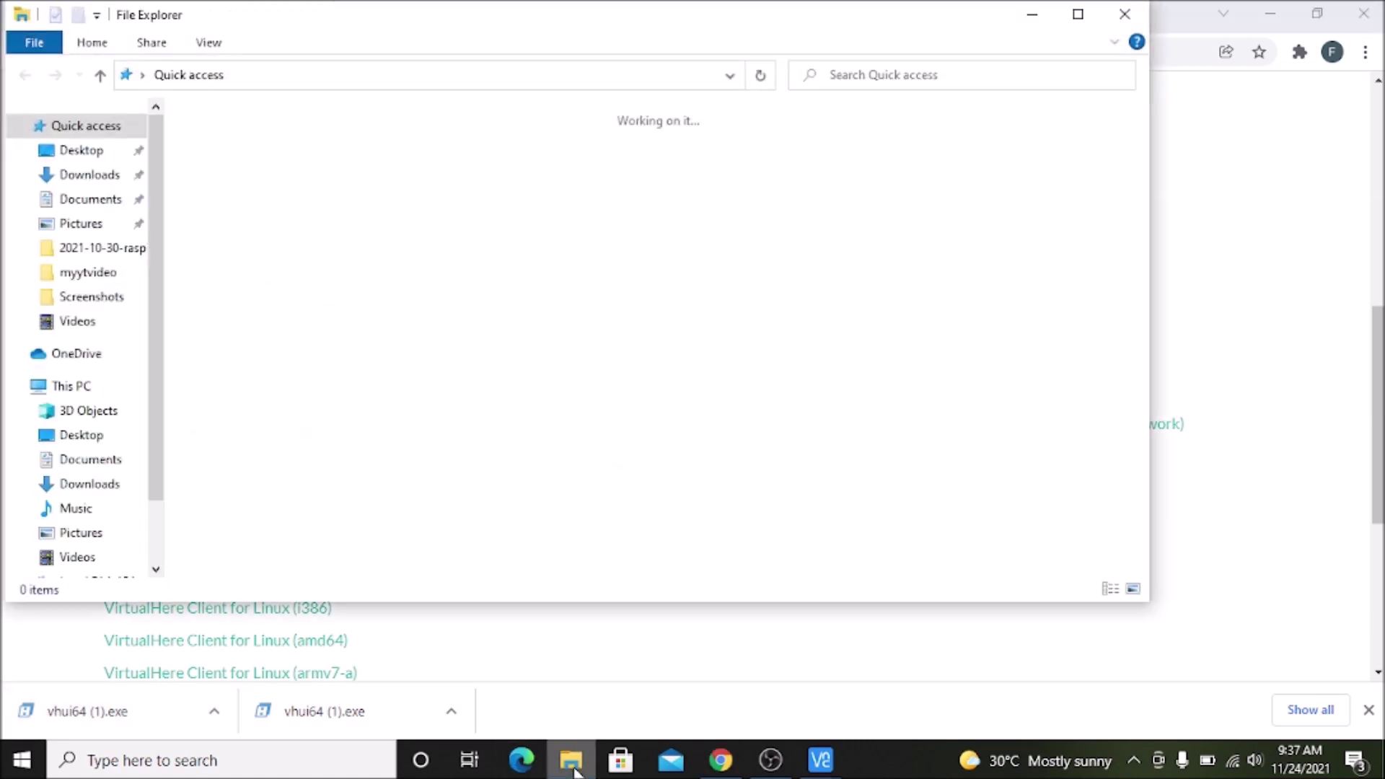
double_click(567, 185)
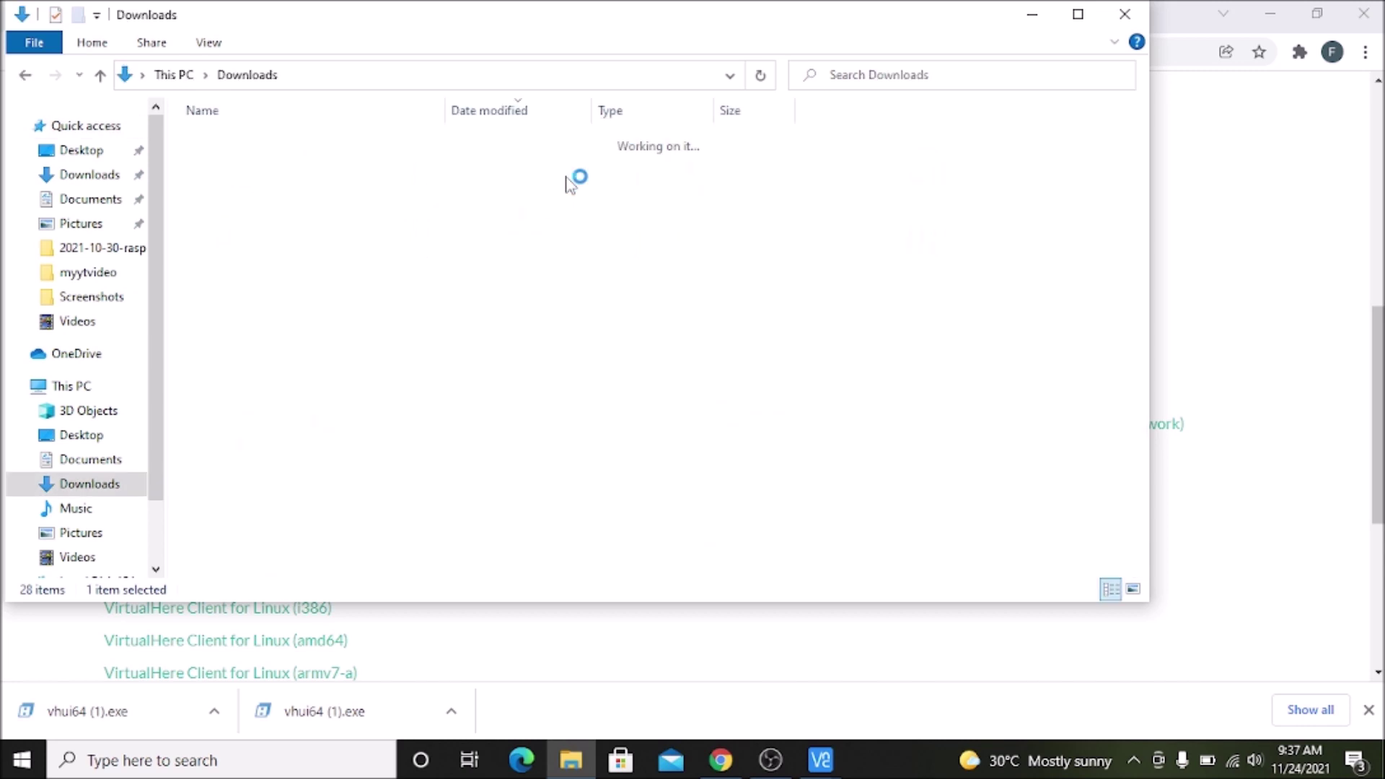
scroll(541, 289, down, 10)
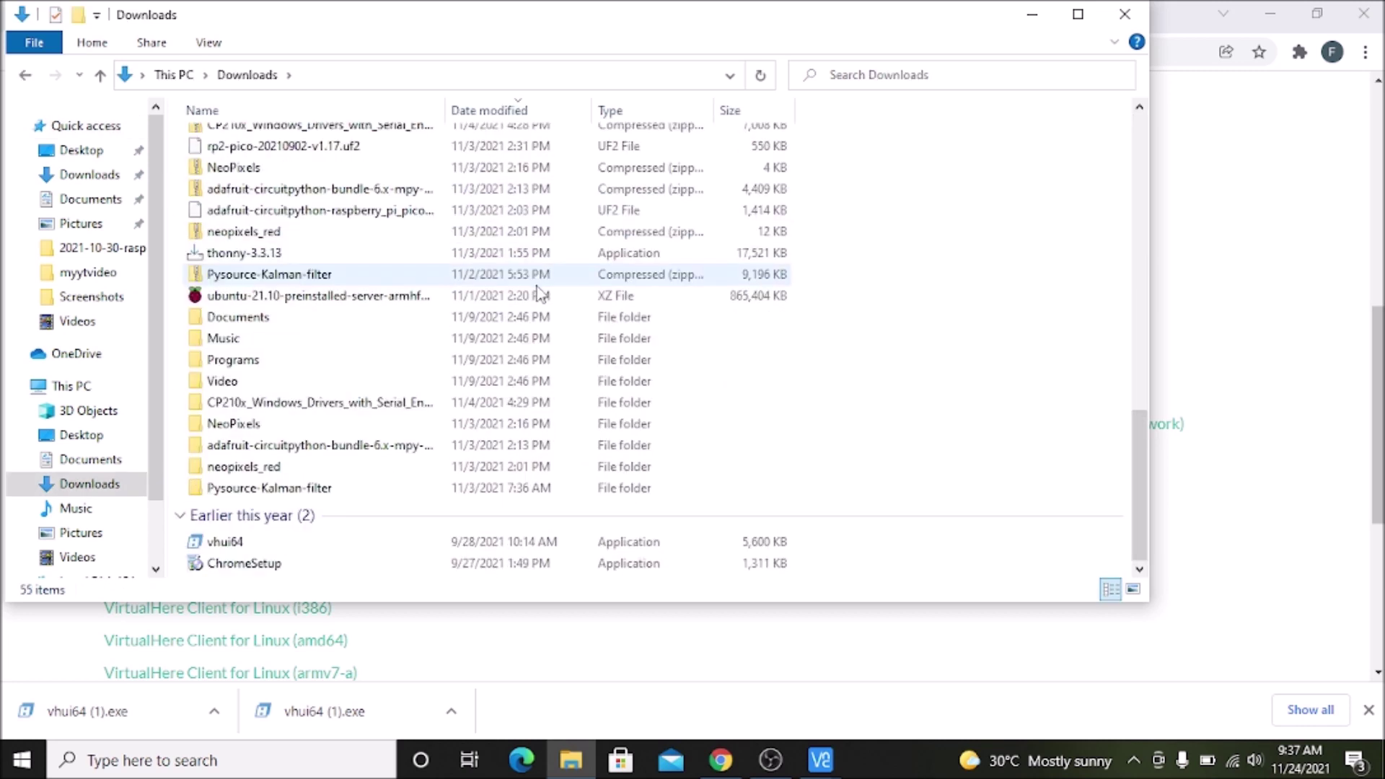
double_click(235, 547)
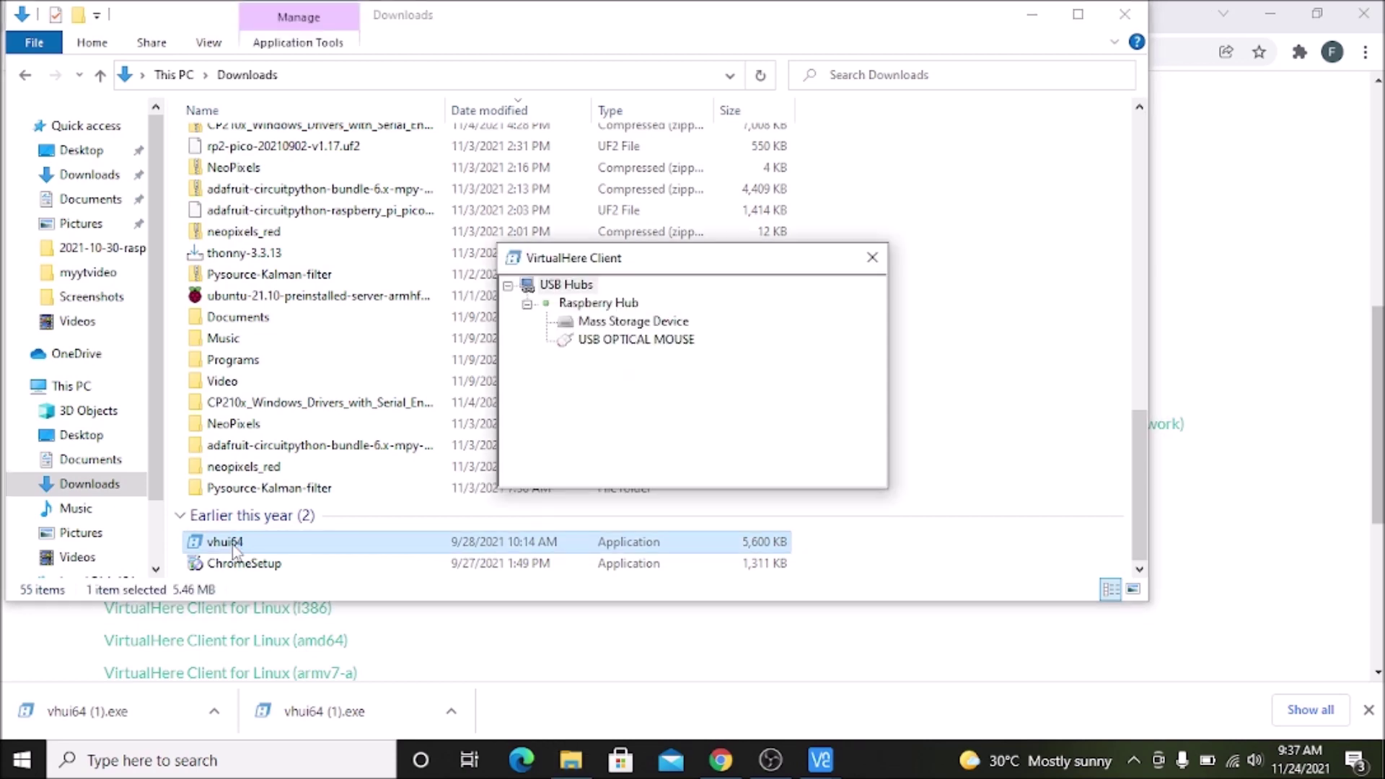
- Close the Downloads folder window and minimize Chrome, leaving the VirtualHere Client open on the desktop
click(1124, 13)
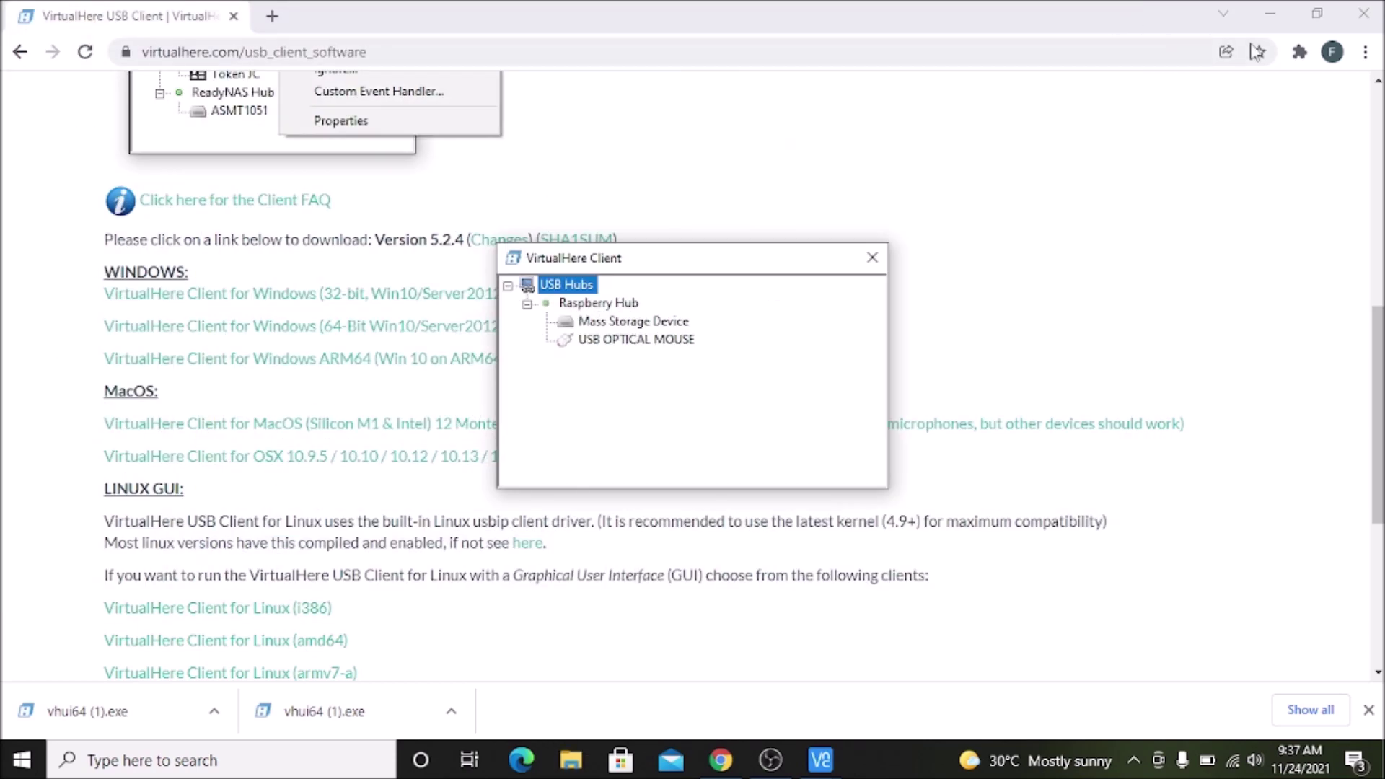
click(1271, 13)
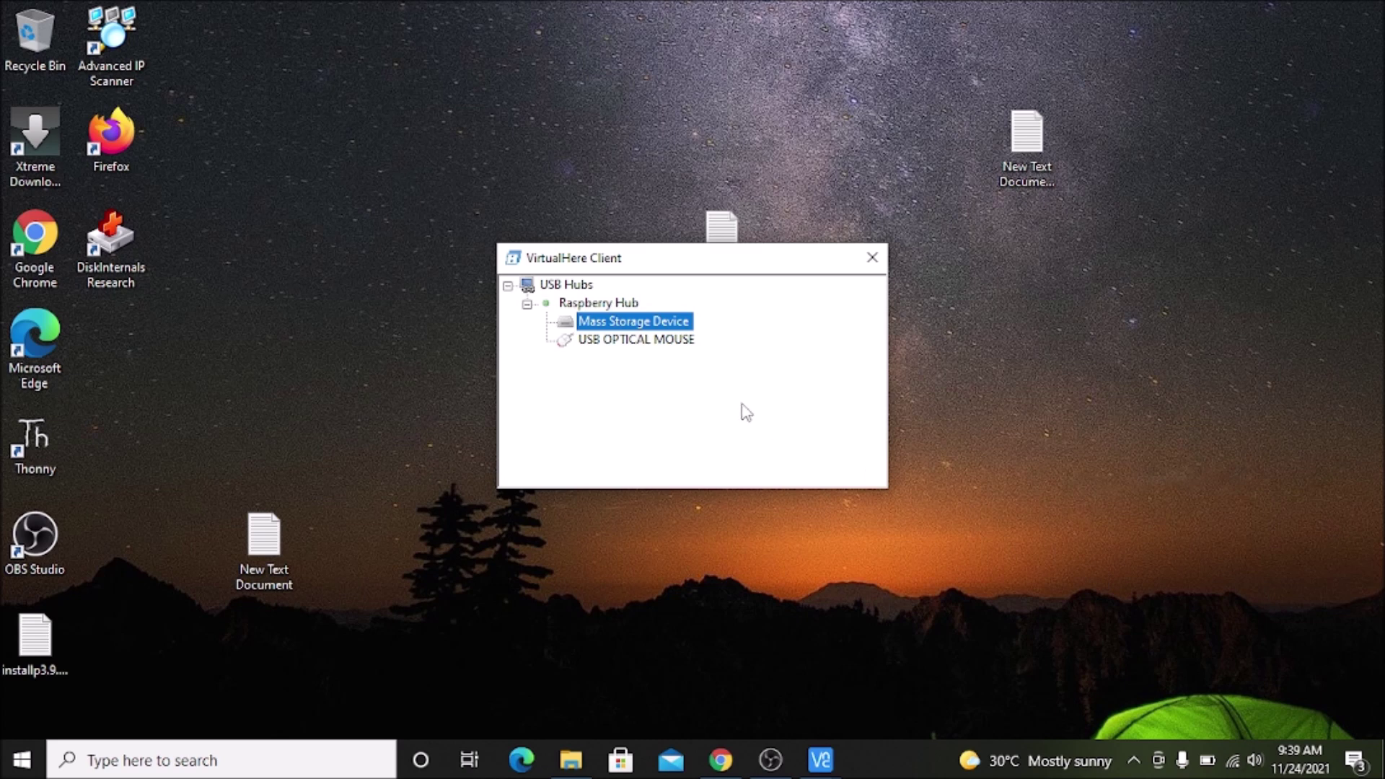
- View the Mass Storage Device's available actions in the VirtualHere Client and check the drives listed under This PC in File Explorer
right_click(682, 321)
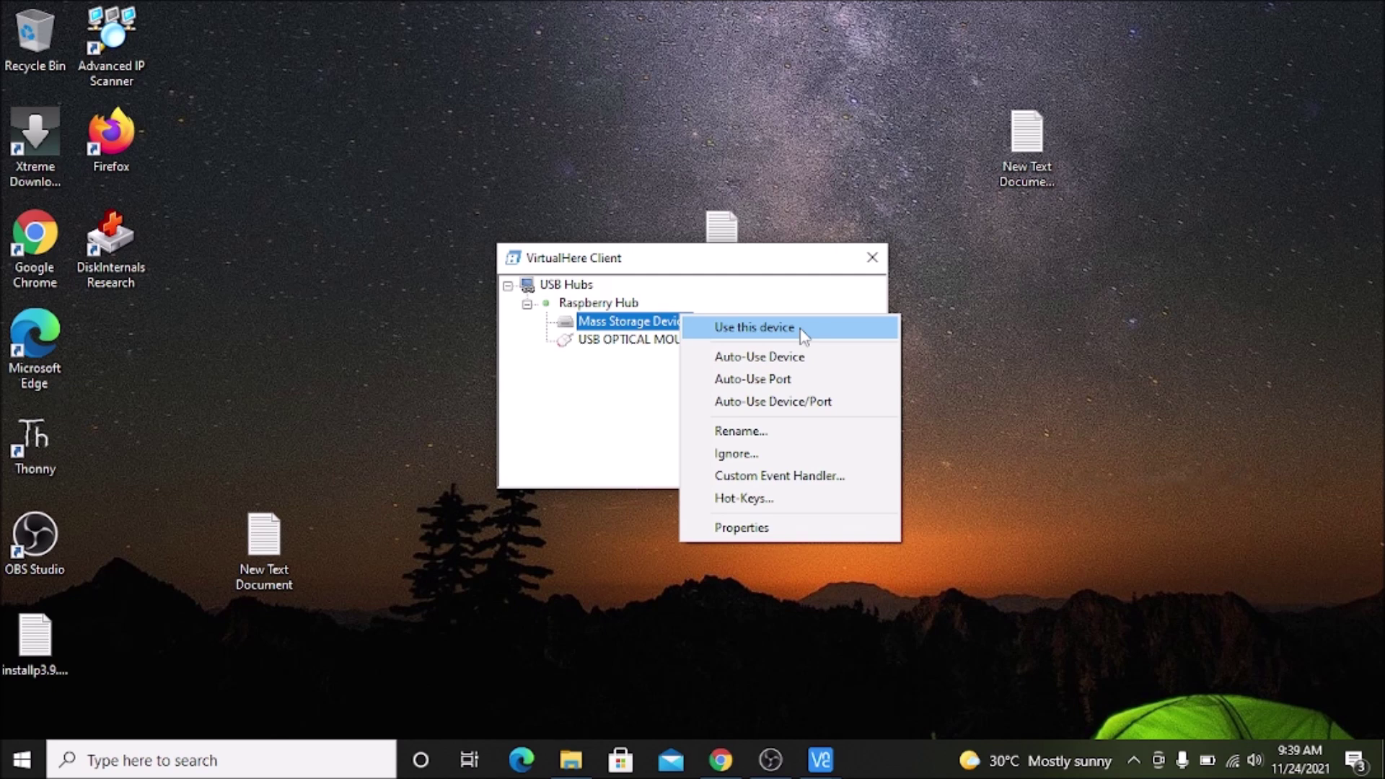
click(1017, 411)
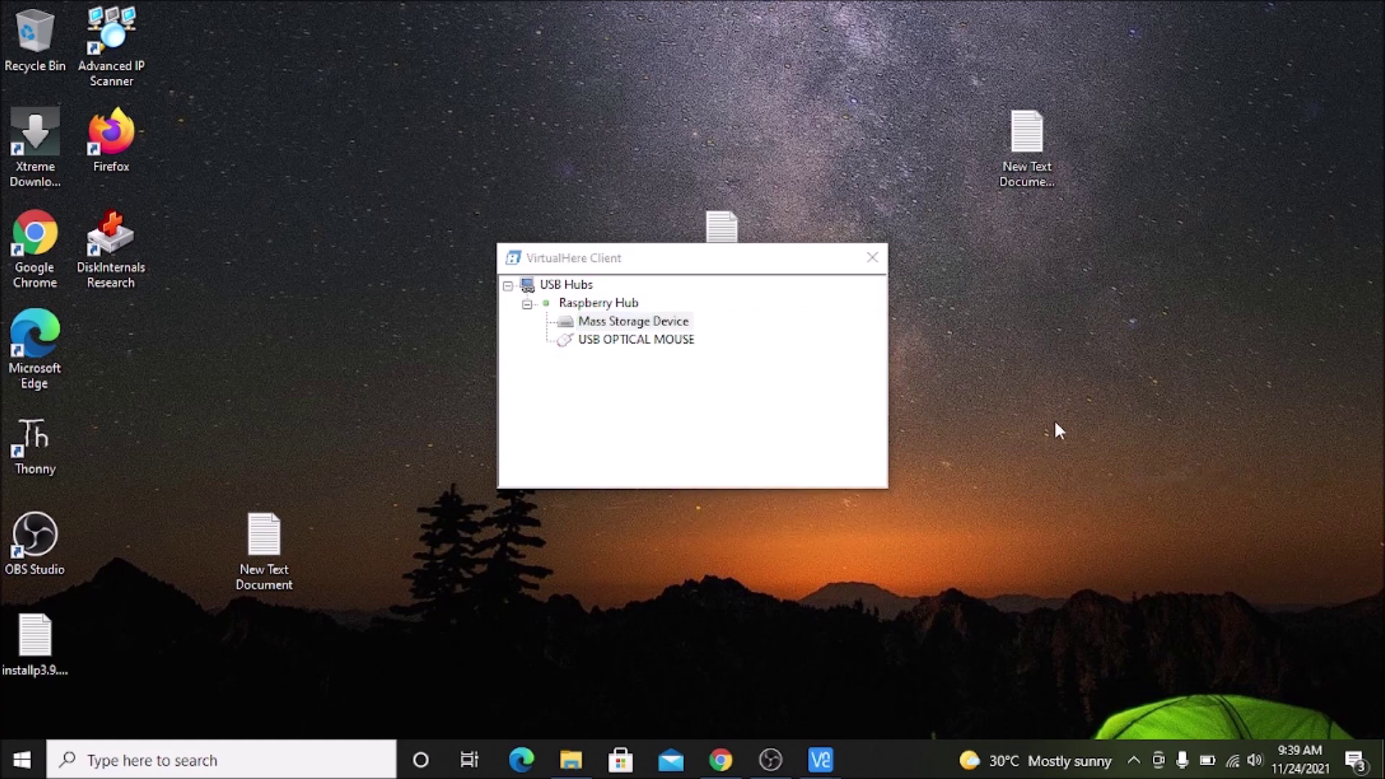
click(570, 761)
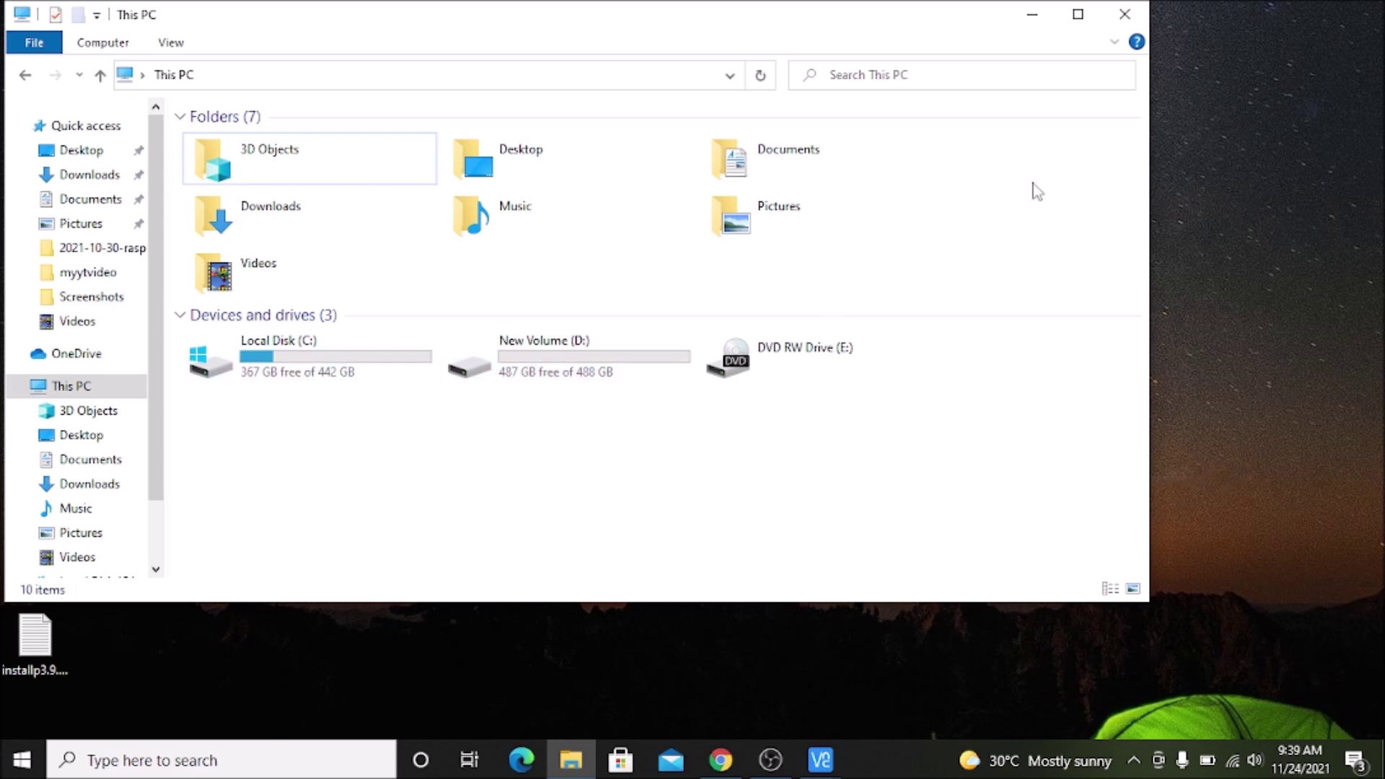
click(1033, 15)
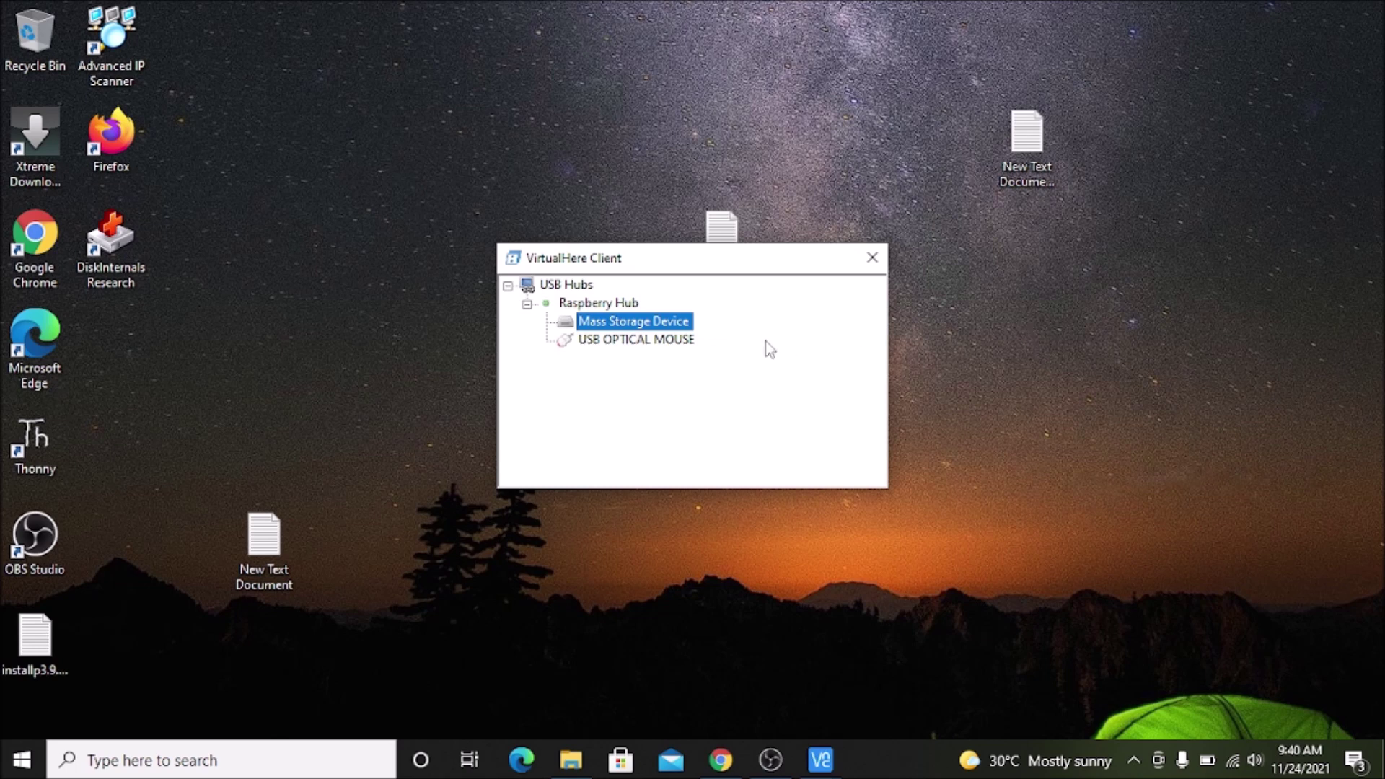
- Start using the Raspberry Hub's Mass Storage Device and view the imp folder on USB Drive (F:) in File Explorer
right_click(684, 321)
click(720, 335)
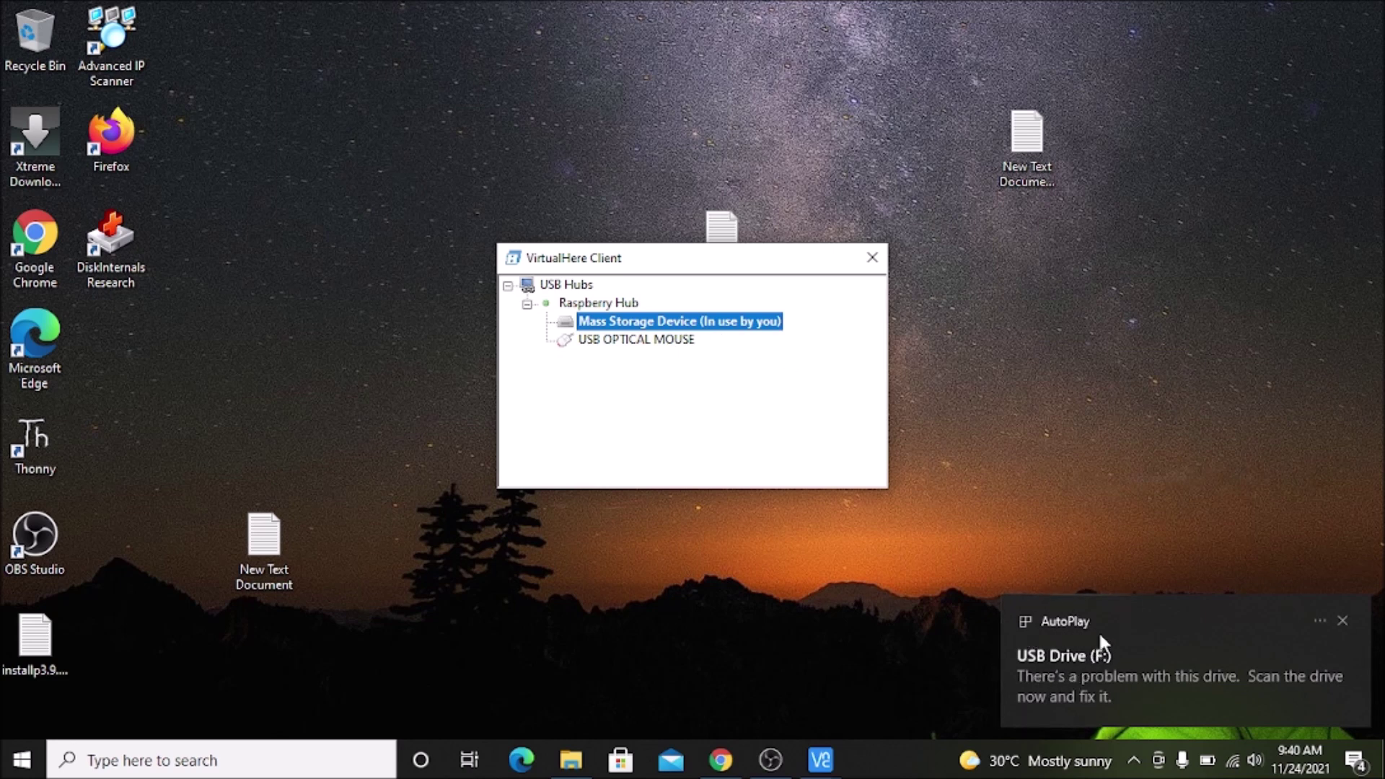
click(570, 759)
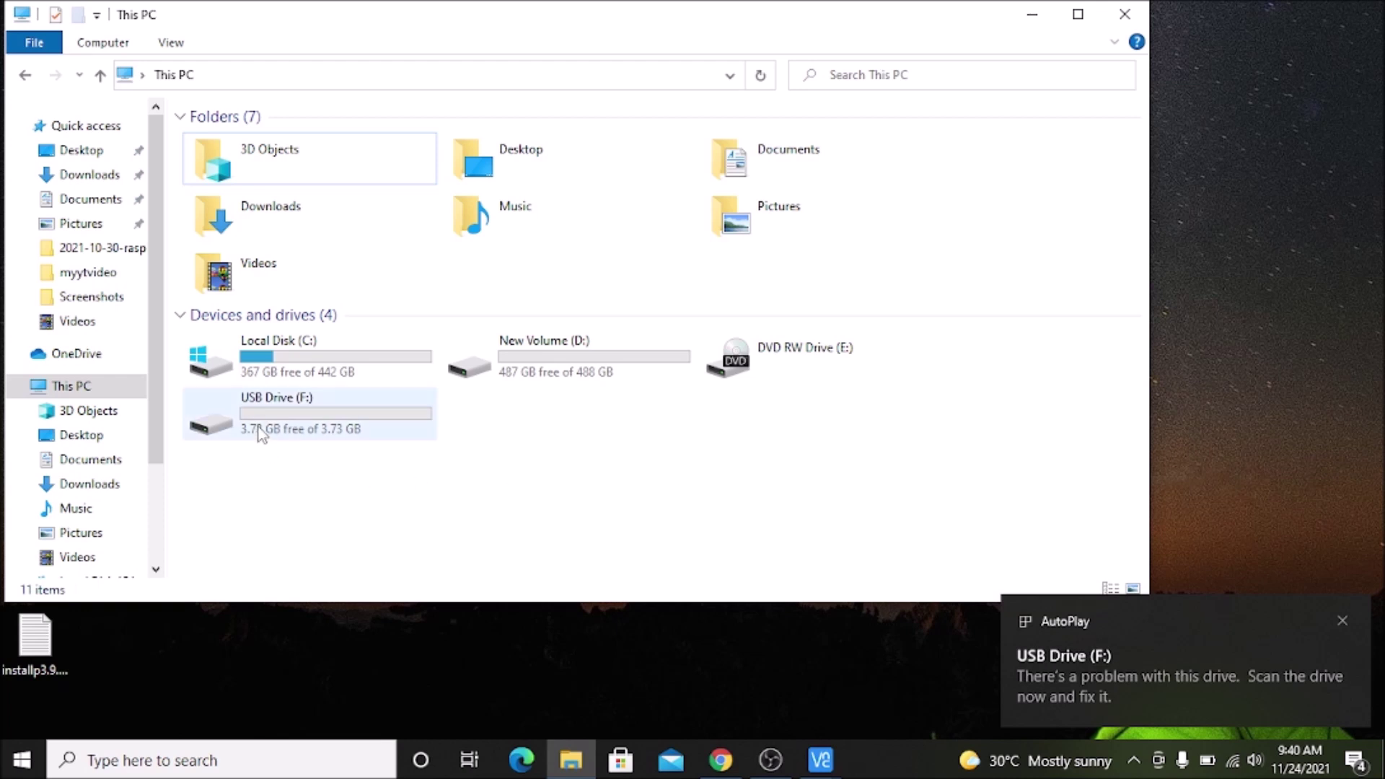
double_click(332, 424)
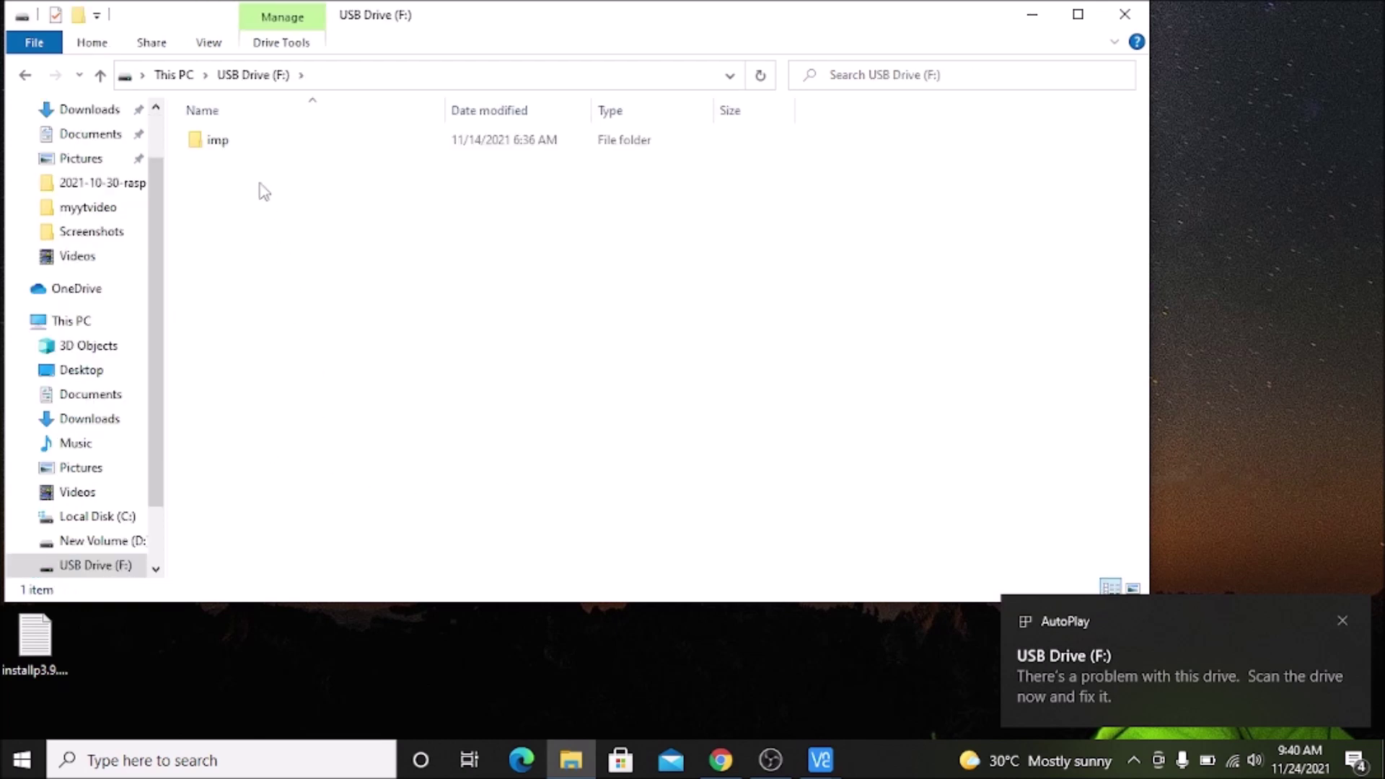
double_click(231, 142)
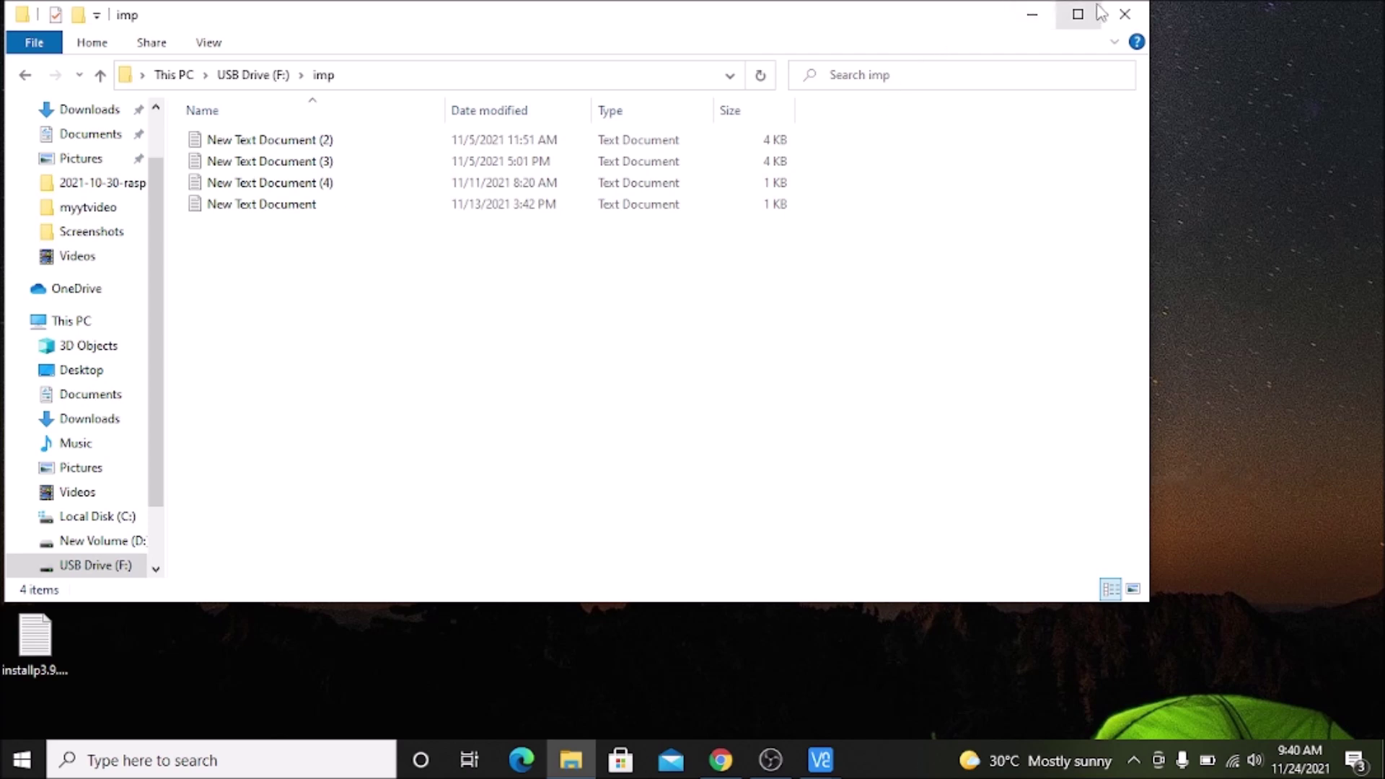
click(1124, 13)
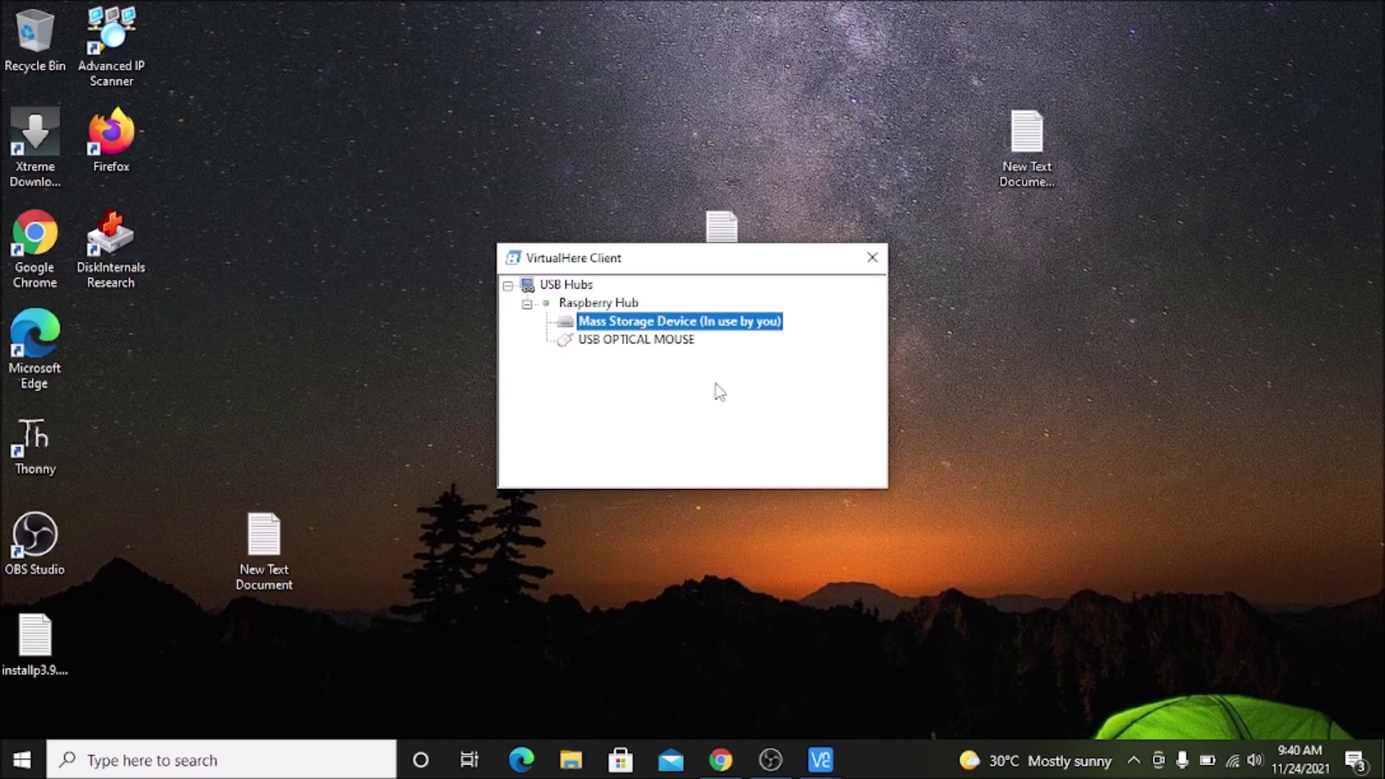
- Stop using the Mass Storage Device in the VirtualHere Client and check the drives listed in File Explorer
right_click(743, 322)
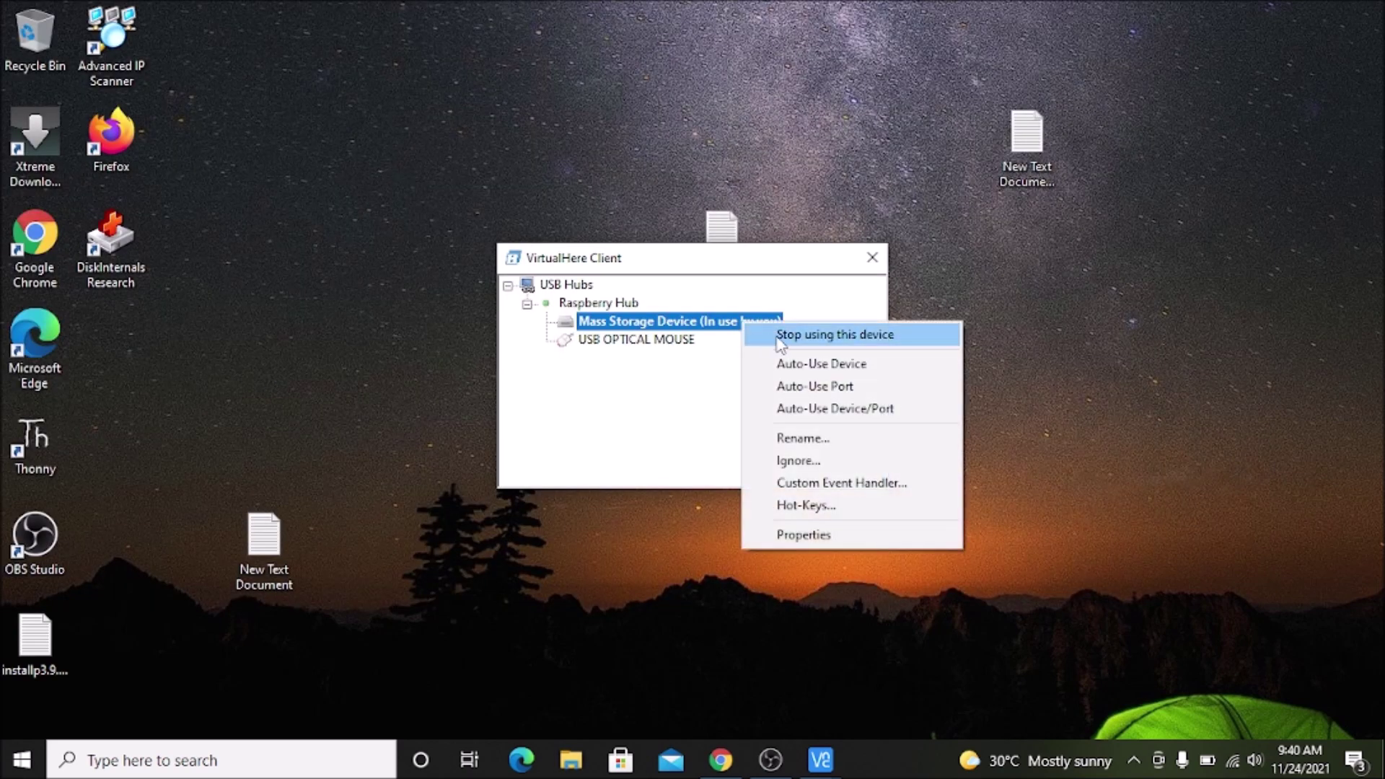
click(805, 336)
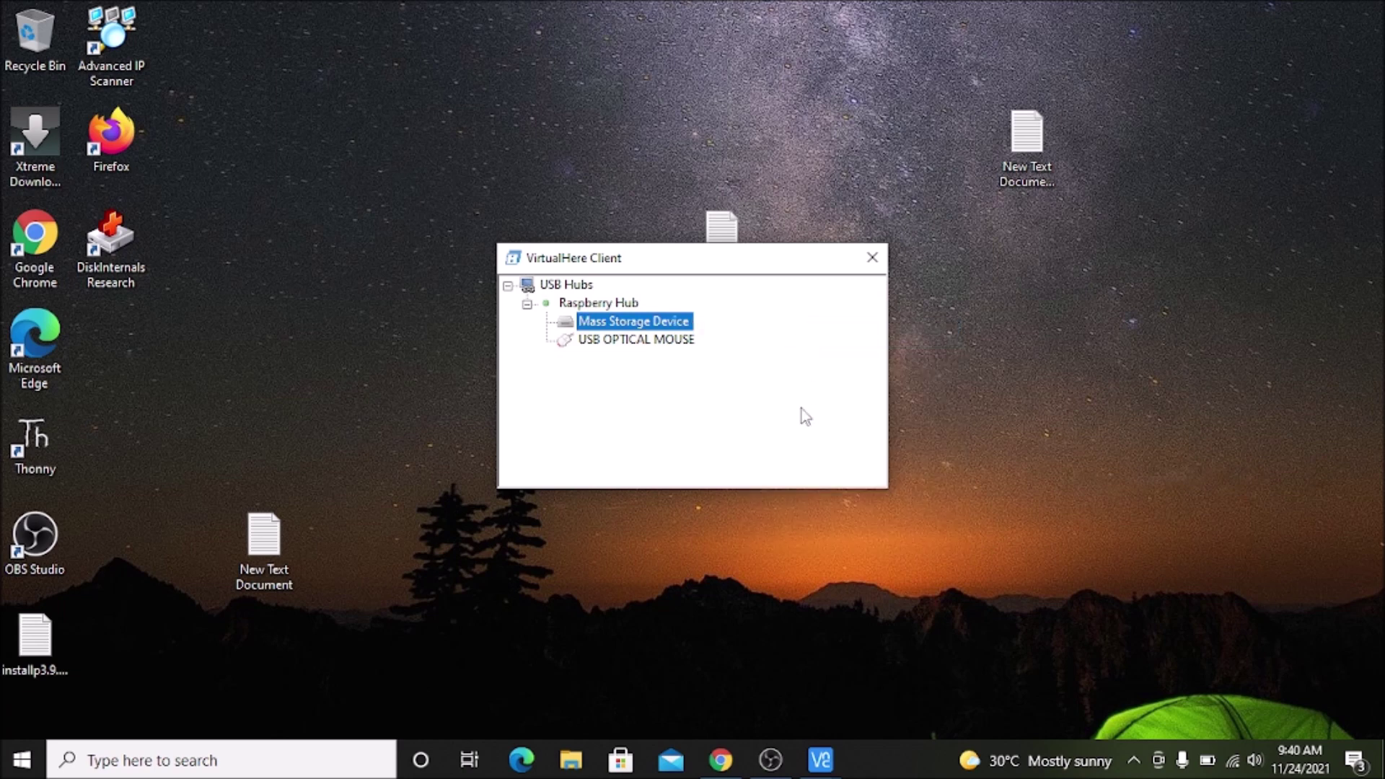
click(590, 762)
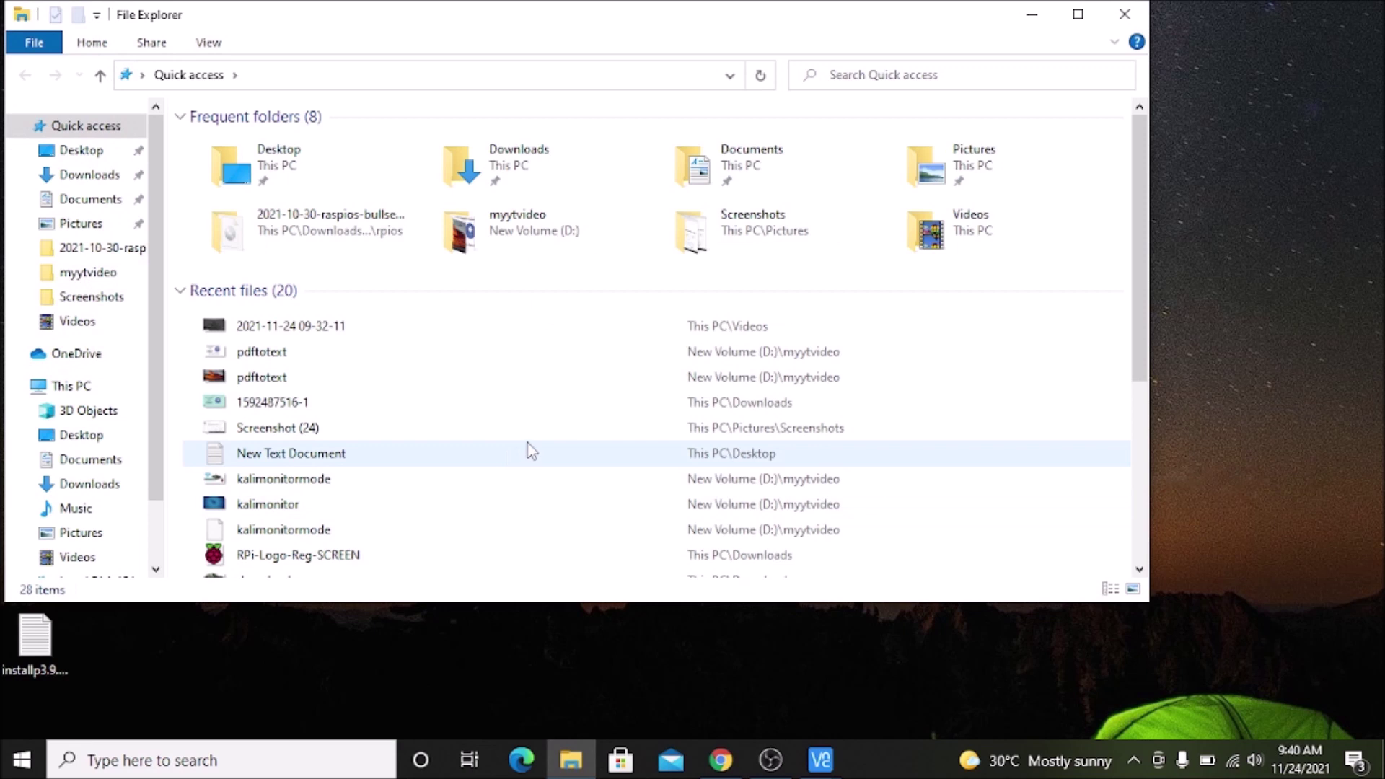
scroll(114, 438, down, 2)
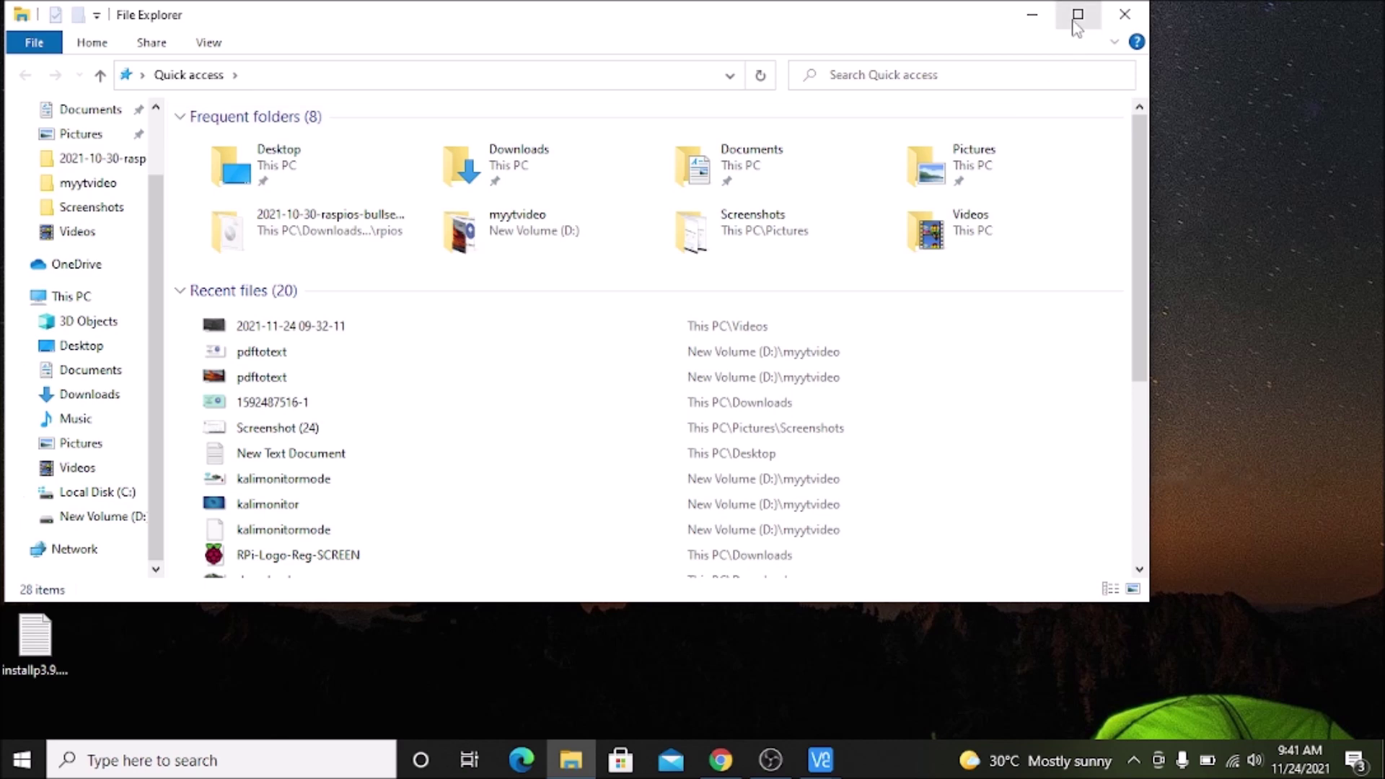
click(1040, 22)
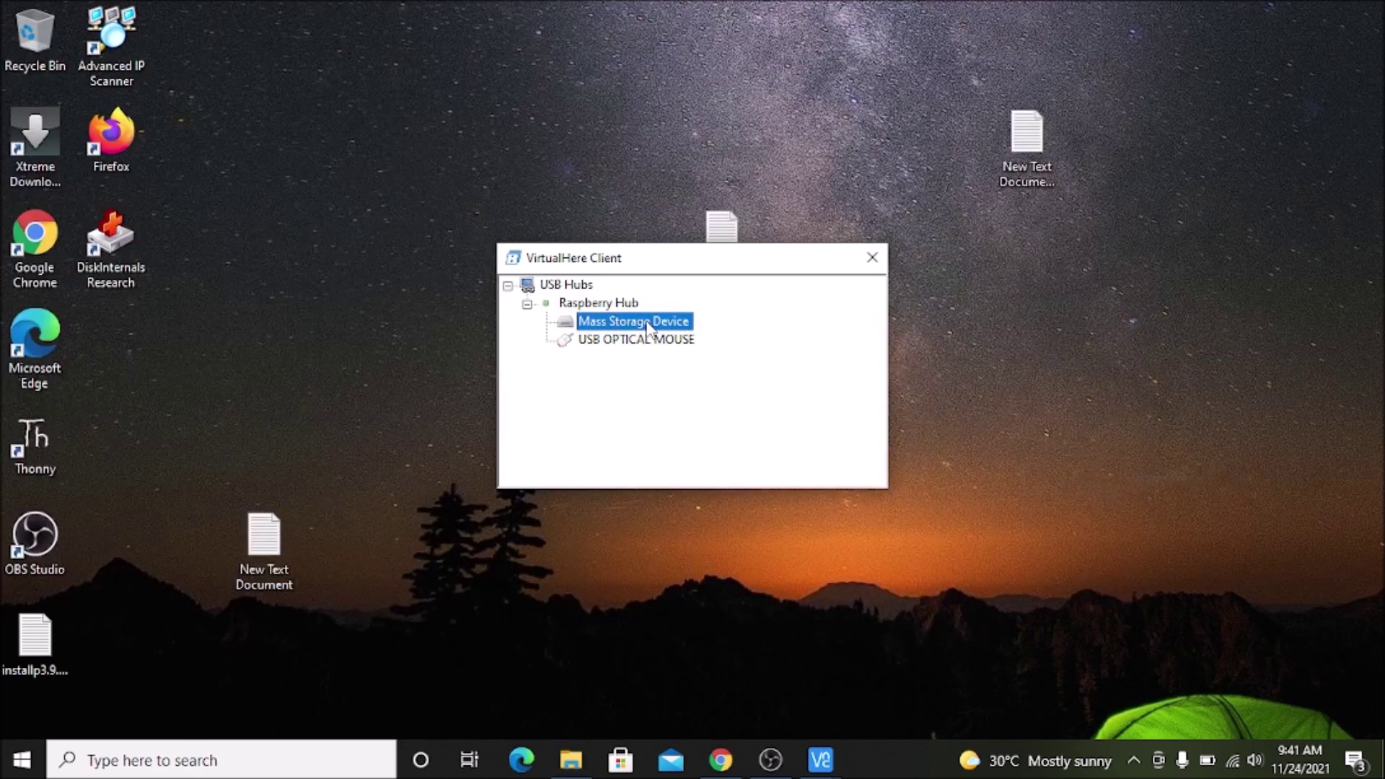